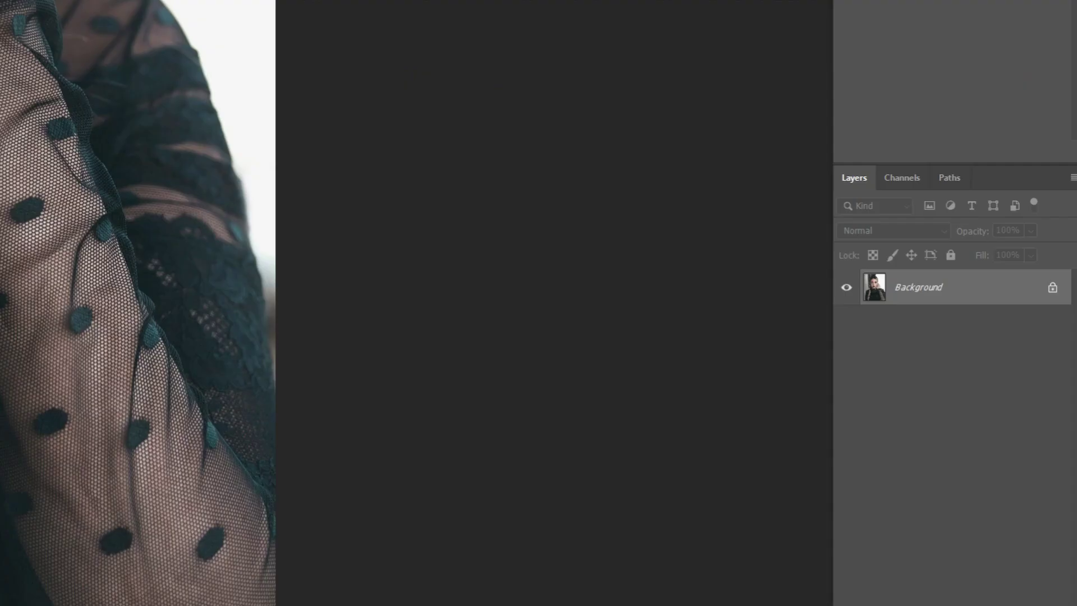
Add a new empty layer above the Background portrait for painting makeup
{"action": "key", "text": "ctrl+alt+shift+n"}
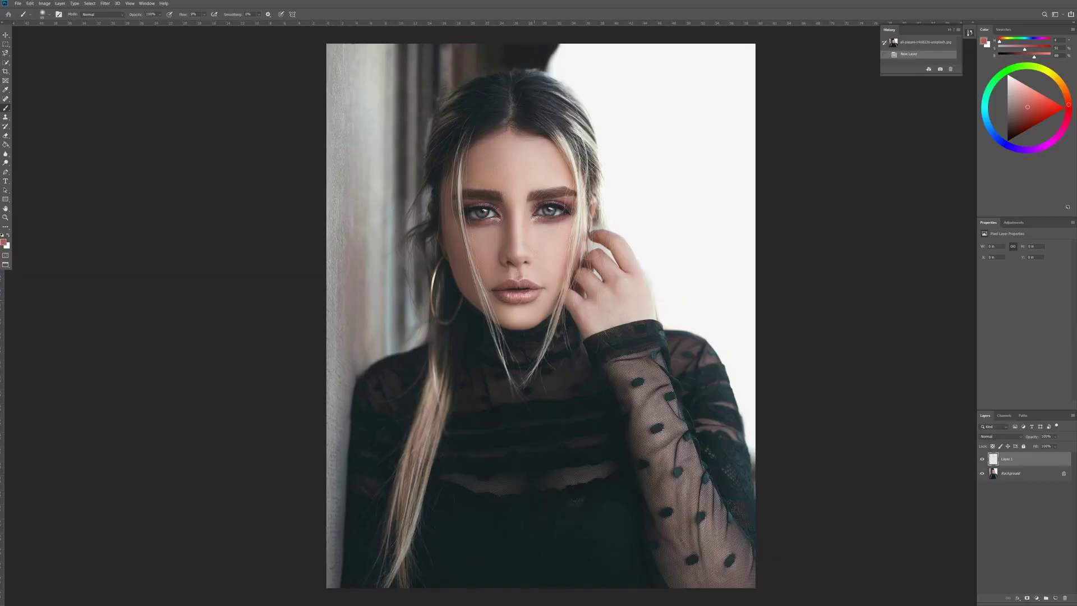
{"action": "key", "text": "ctrl+plus"}
{"action": "key", "text": "ctrl+plus"}
{"action": "key", "text": "ctrl+plus"}
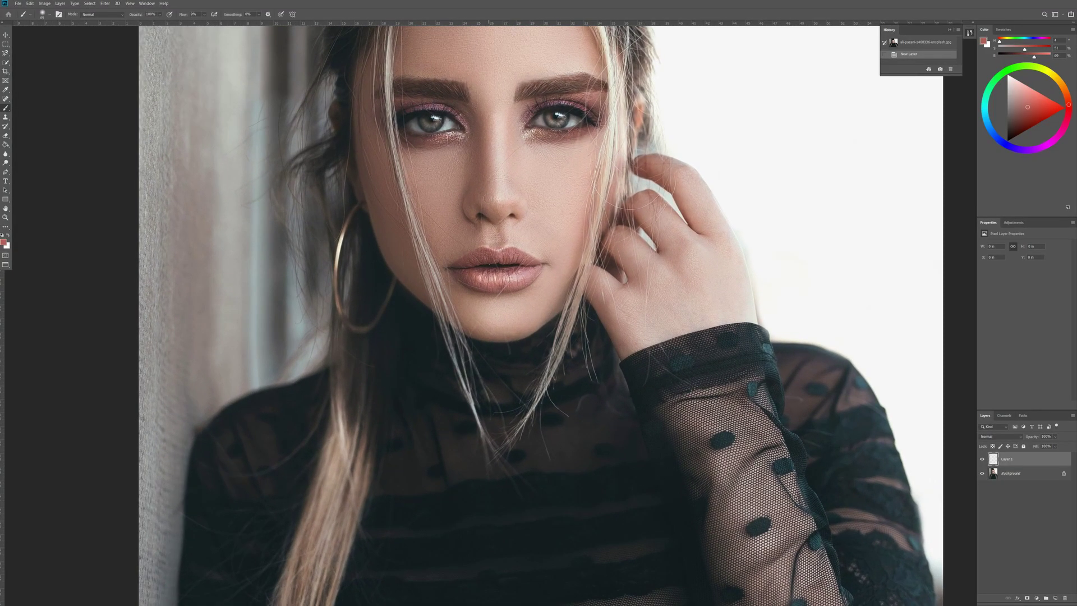
{"action": "scroll", "coordinate": [487, 191], "scroll_direction": "up", "scroll_amount": 2}
{"action": "scroll", "coordinate": [488, 192], "scroll_direction": "up", "scroll_amount": 6}
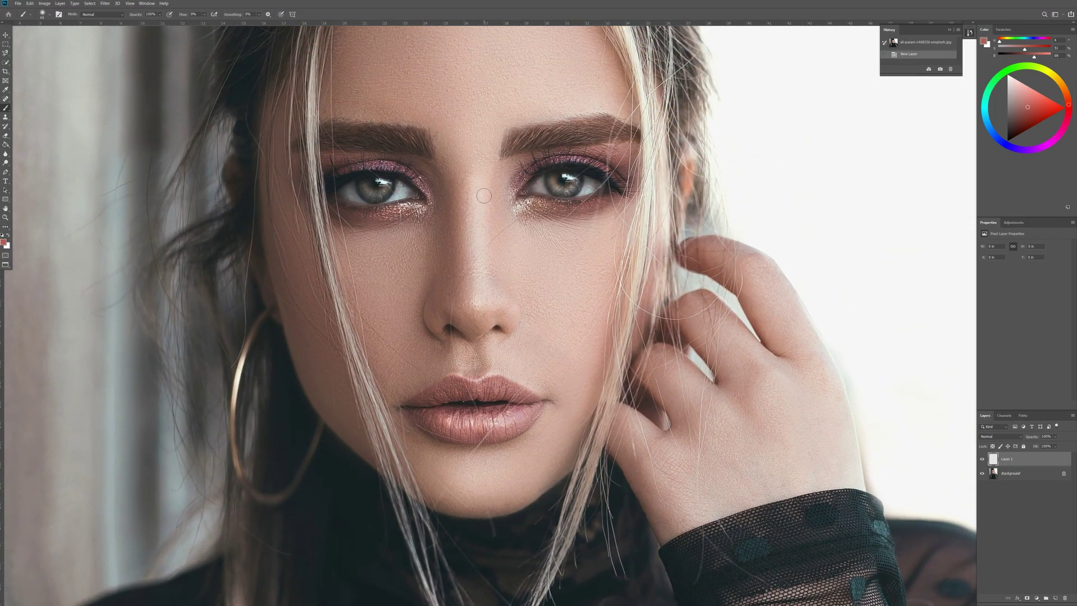
{"action": "key", "text": "ctrl+plus"}
{"action": "key", "text": "ctrl+plus"}
{"action": "key", "text": "ctrl+minus"}
{"action": "scroll", "coordinate": [472, 182], "scroll_direction": "up", "scroll_amount": 1}
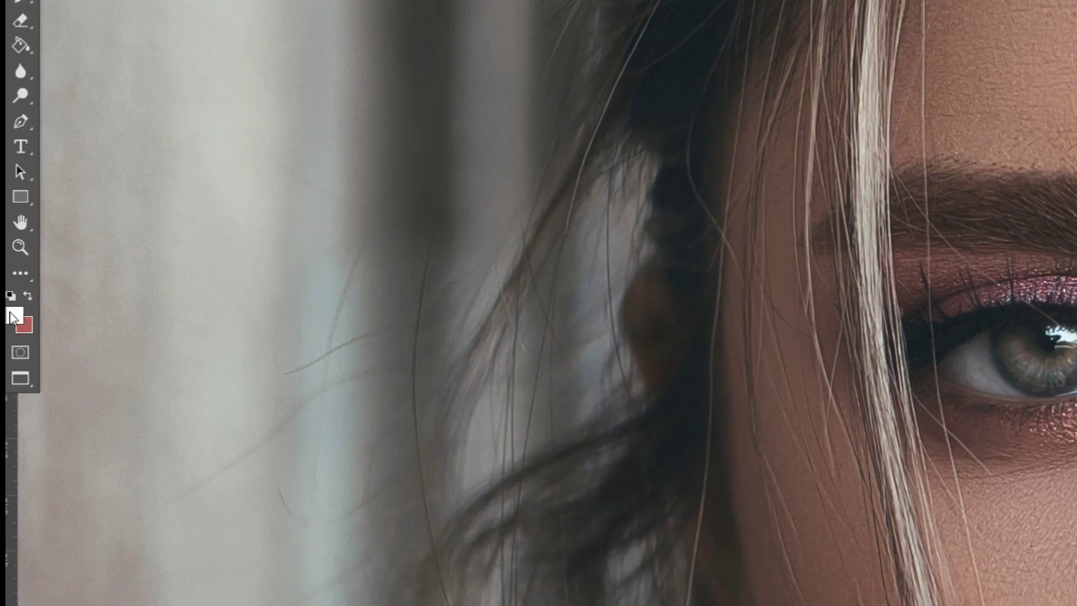
Set up two painting colors: dark maroon #5a3139 as background color and muted red #af5c56 as foreground color
{"action": "left_click", "coordinate": [8, 235]}
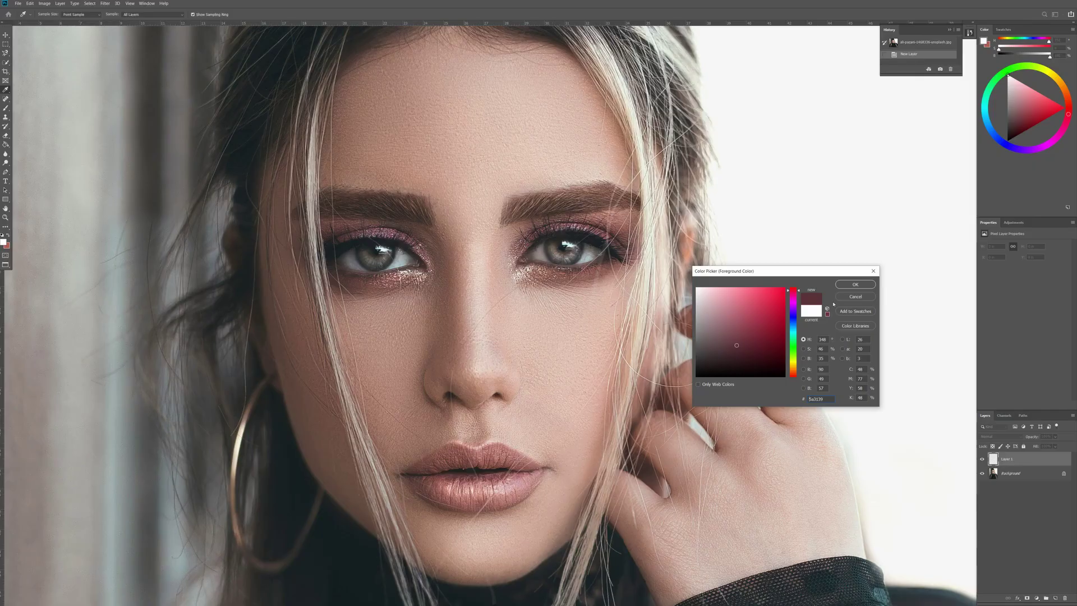
{"action": "left_click", "coordinate": [856, 284]}
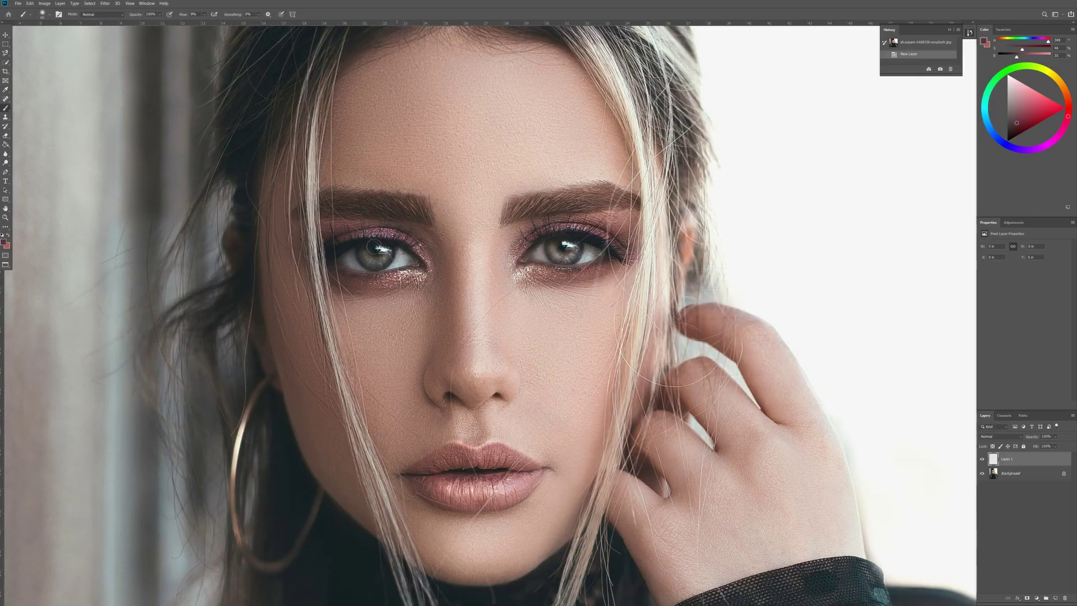
{"action": "left_click", "coordinate": [9, 237]}
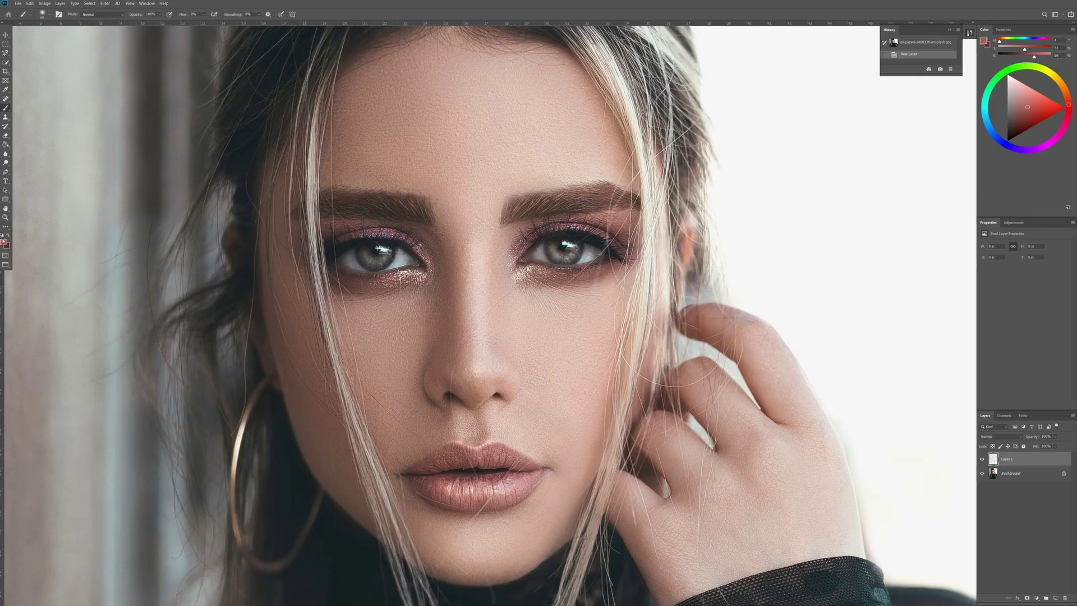
{"action": "left_click", "coordinate": [4, 241]}
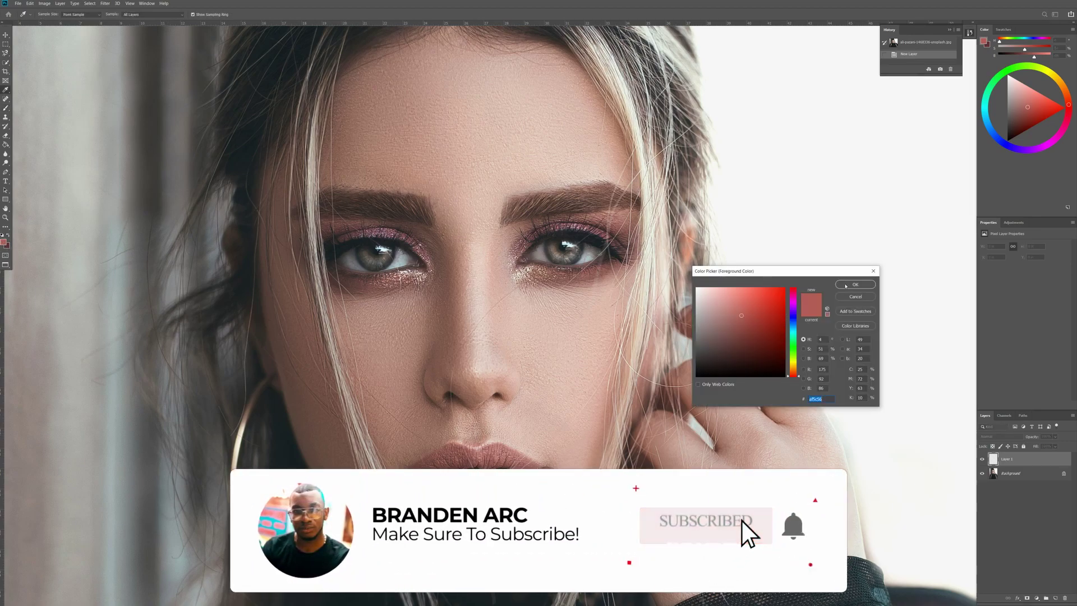
{"action": "key", "text": "Return"}
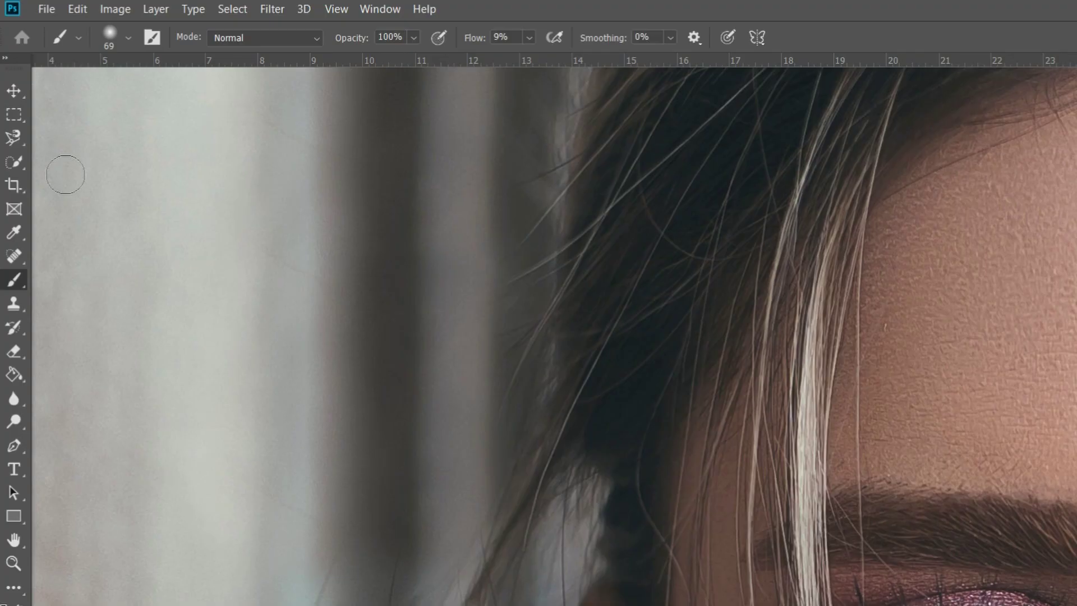
Set the Soft Round brush's hardness to 0%
{"action": "left_click", "coordinate": [109, 43]}
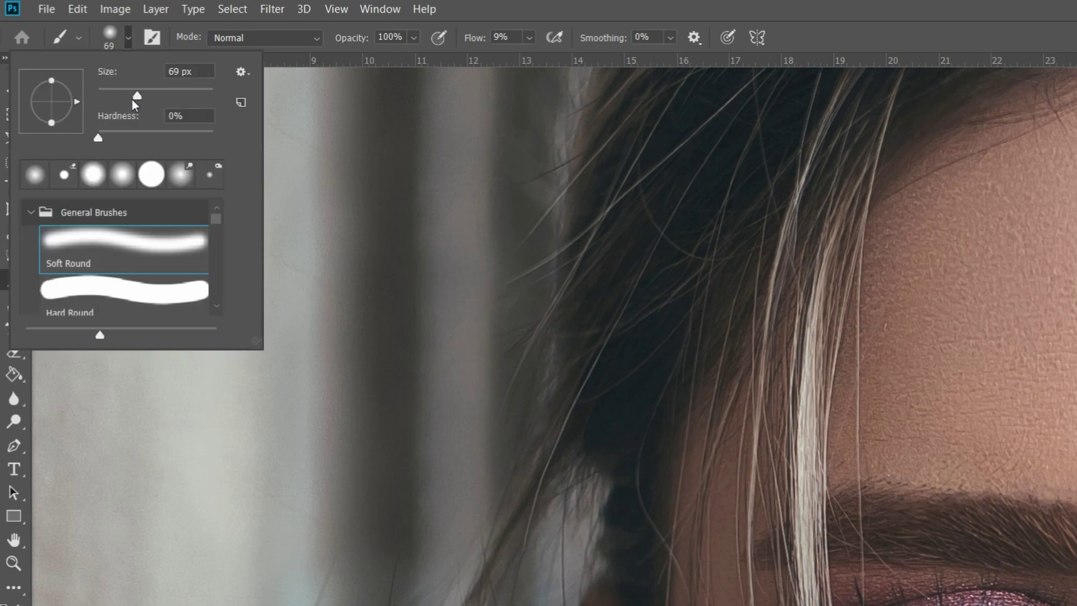
{"action": "left_click", "coordinate": [101, 137]}
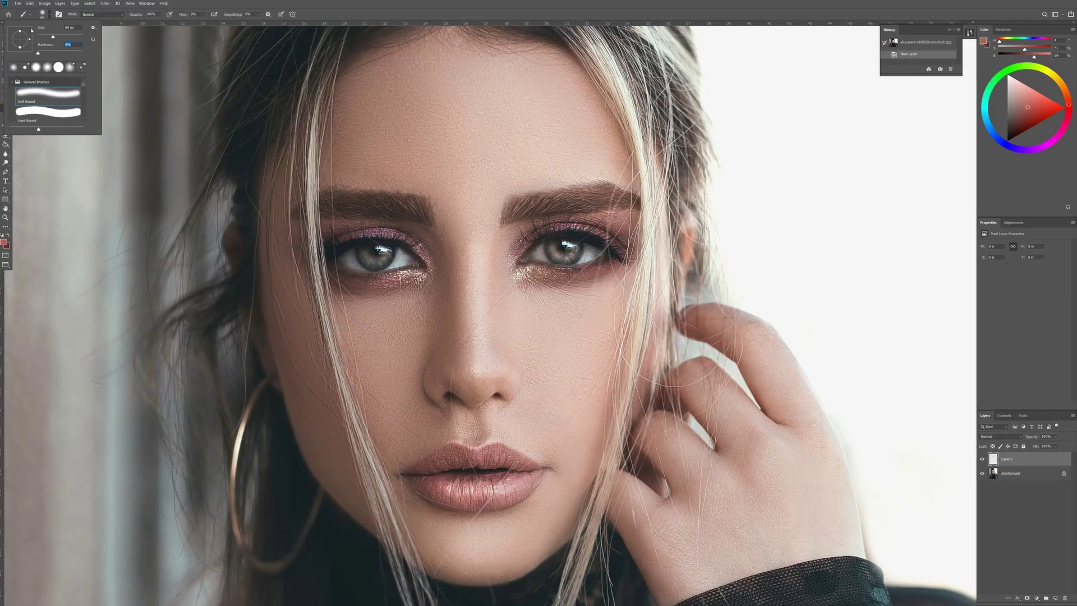
{"action": "left_click", "coordinate": [43, 15]}
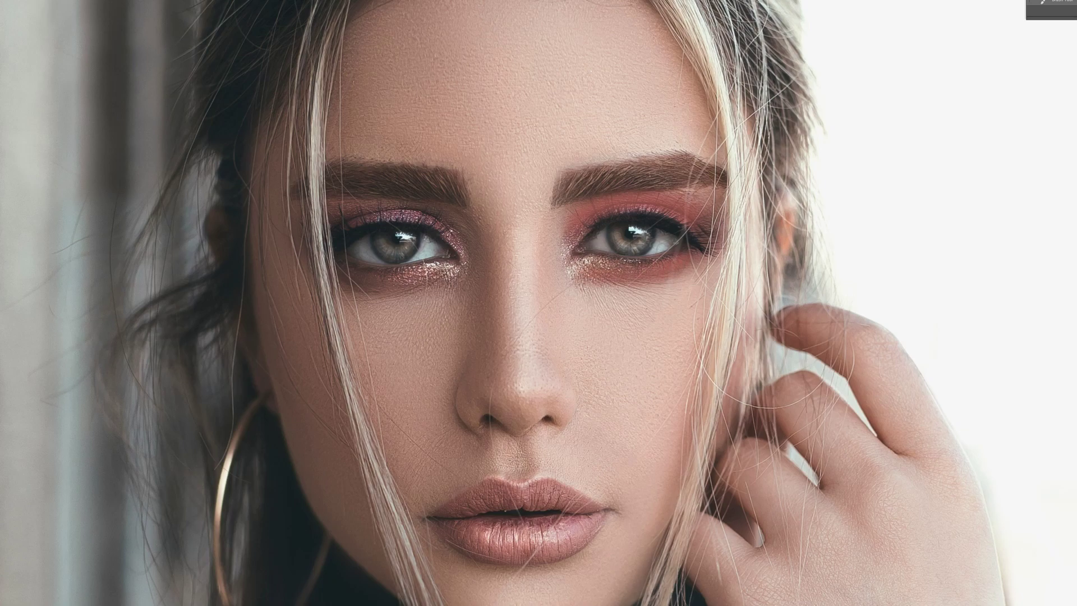
Brush muted red over the eyelids and under both eyes on Layer 1, and compare with the layer hidden and shown
{"action": "mouse_move", "coordinate": [384, 213]}
{"action": "left_mouse_down"}
{"action": "mouse_move", "coordinate": [408, 226]}
{"action": "mouse_move", "coordinate": [426, 215]}
{"action": "mouse_move", "coordinate": [353, 219]}
{"action": "mouse_move", "coordinate": [428, 217]}
{"action": "left_mouse_up"}
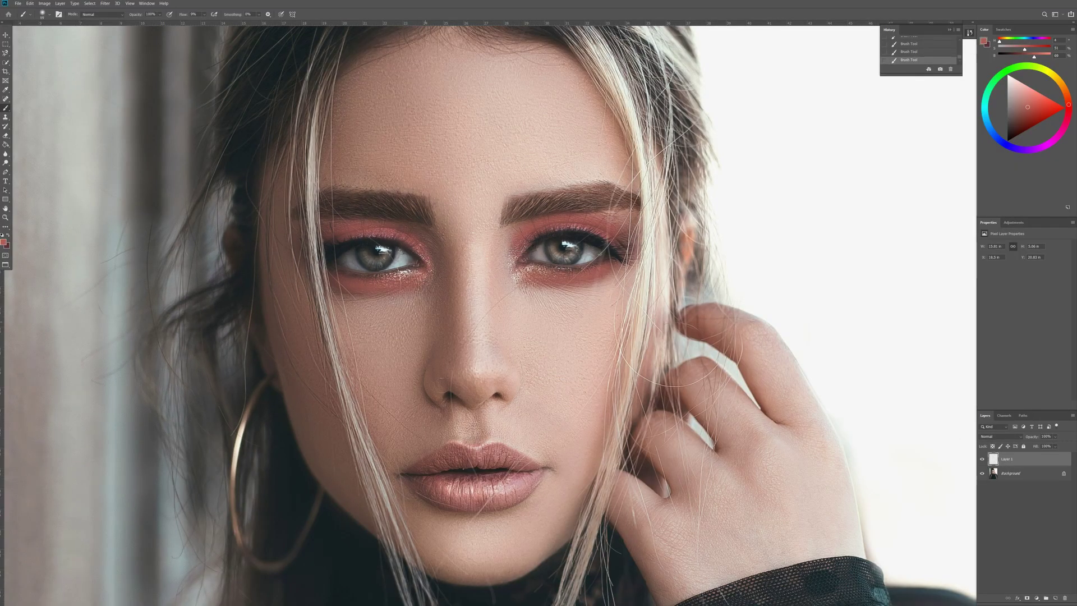
{"action": "key", "text": "ctrl+0"}
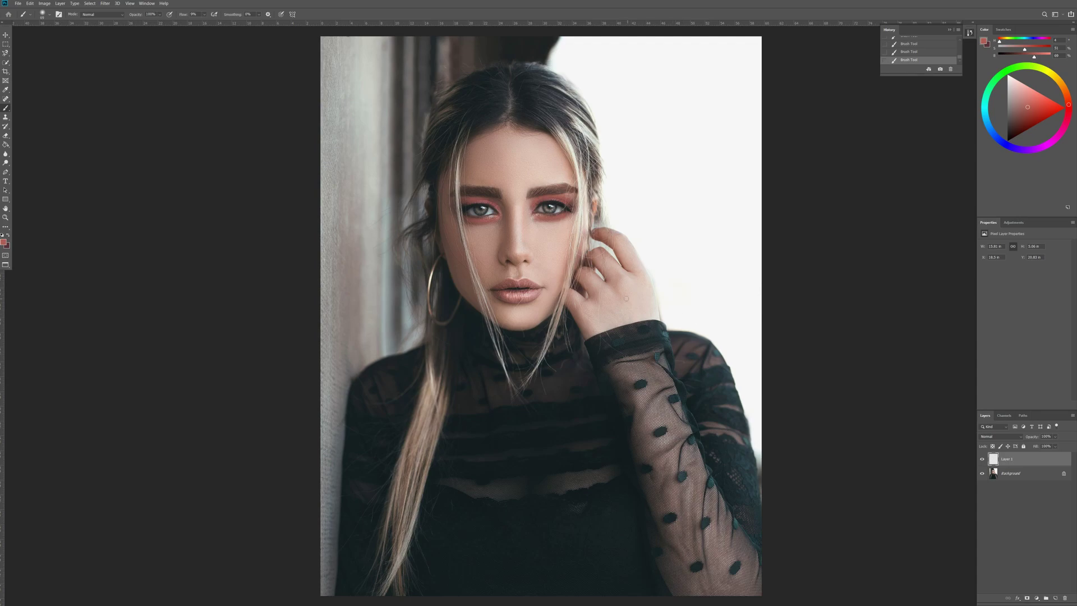
{"action": "left_click", "coordinate": [982, 460]}
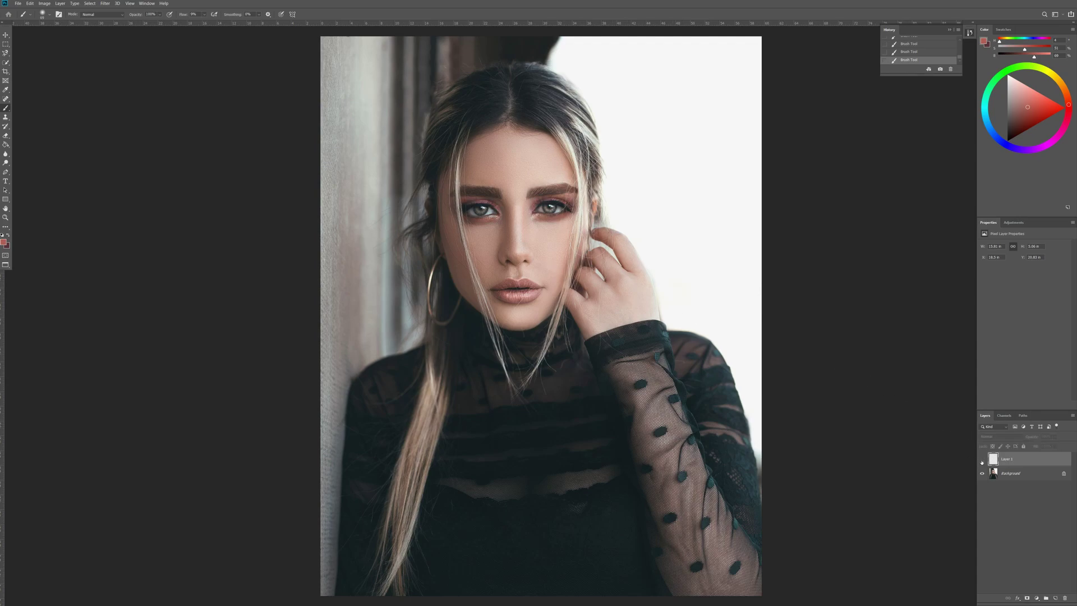
{"action": "left_click", "coordinate": [983, 460]}
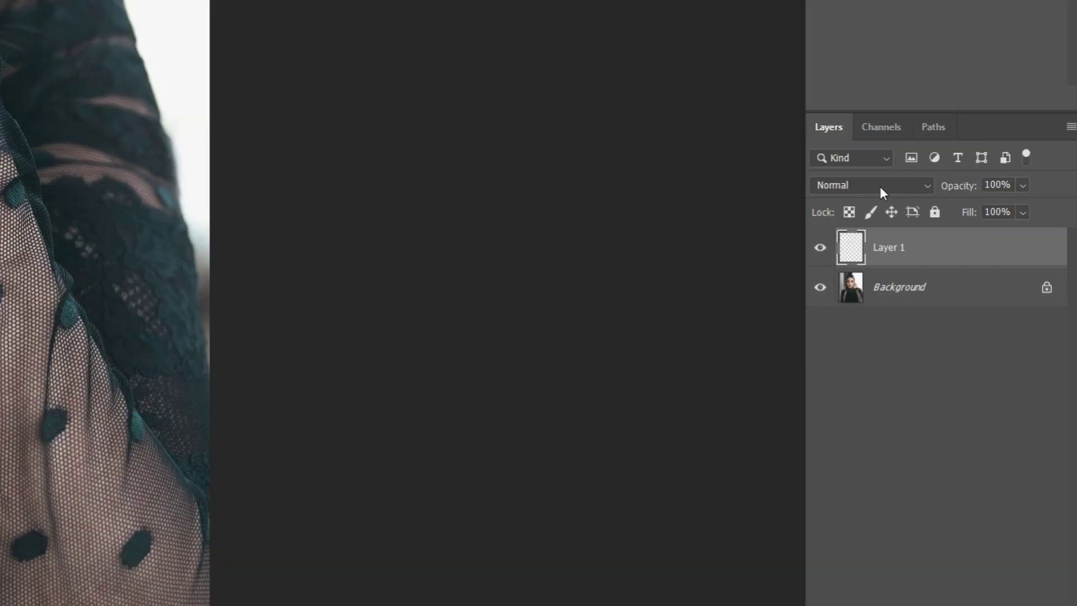
Set Layer 1's blend mode to Soft Light
{"action": "left_click", "coordinate": [880, 186]}
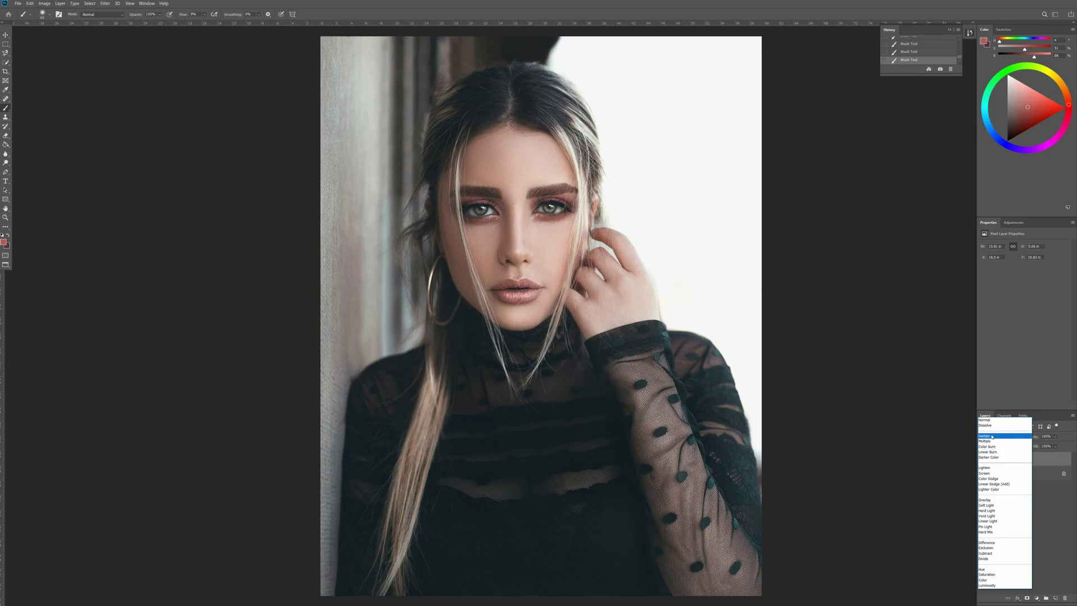
{"action": "left_click", "coordinate": [1014, 506]}
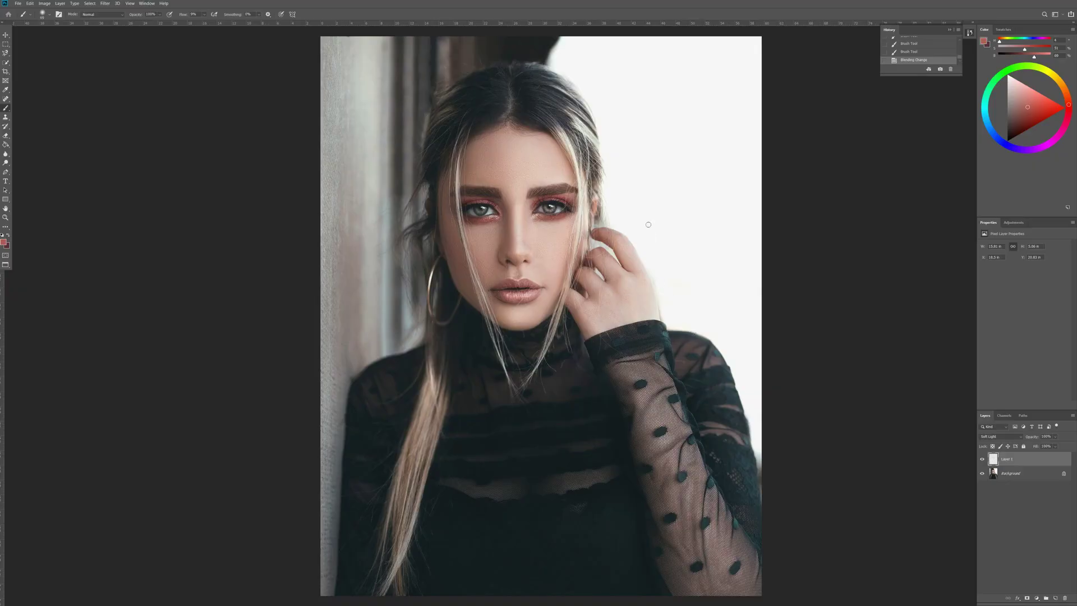
Brush more red eyeshadow around the eyes and compare the portrait with Layer 1 hidden and shown
{"action": "scroll", "coordinate": [526, 210], "scroll_direction": "up", "scroll_amount": 6}
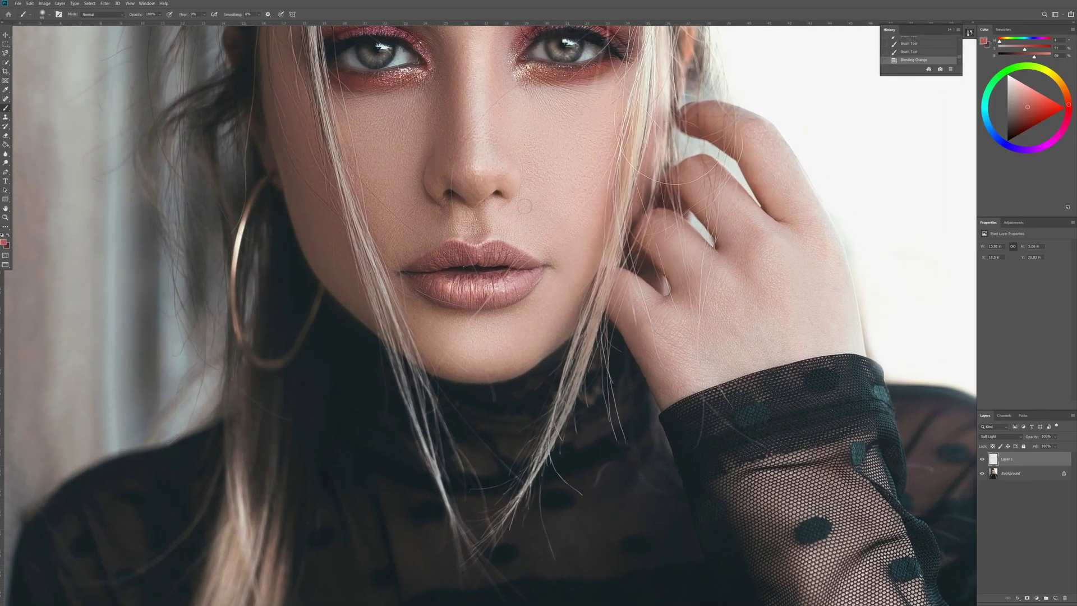
{"action": "scroll", "coordinate": [525, 210], "scroll_direction": "up", "scroll_amount": 2}
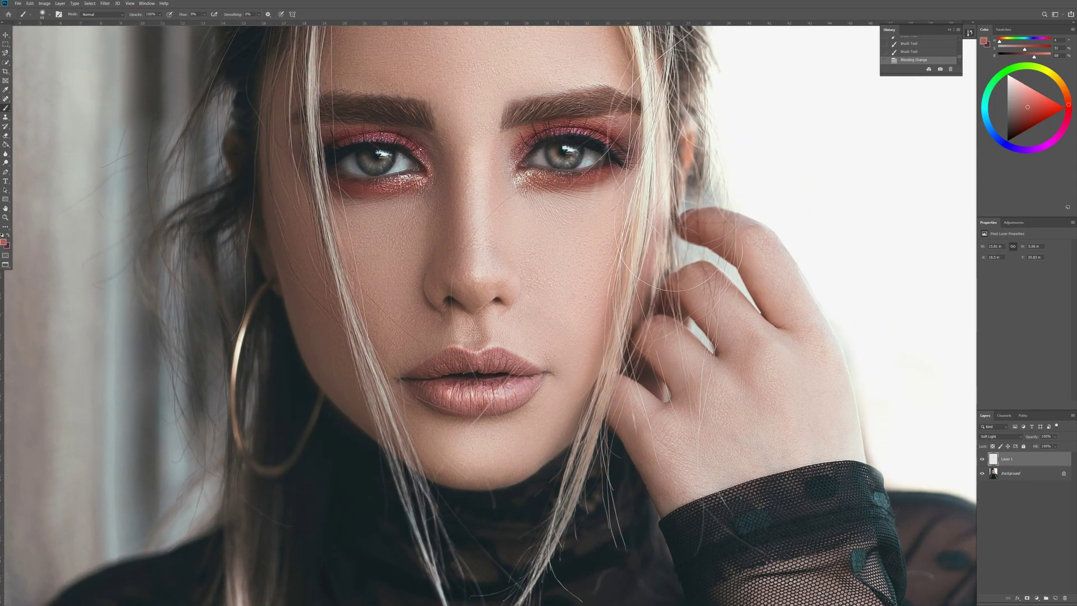
{"action": "mouse_move", "coordinate": [553, 126]}
{"action": "left_mouse_down"}
{"action": "mouse_move", "coordinate": [508, 144]}
{"action": "mouse_move", "coordinate": [510, 181]}
{"action": "left_mouse_up"}
{"action": "key", "text": "ctrl+0"}
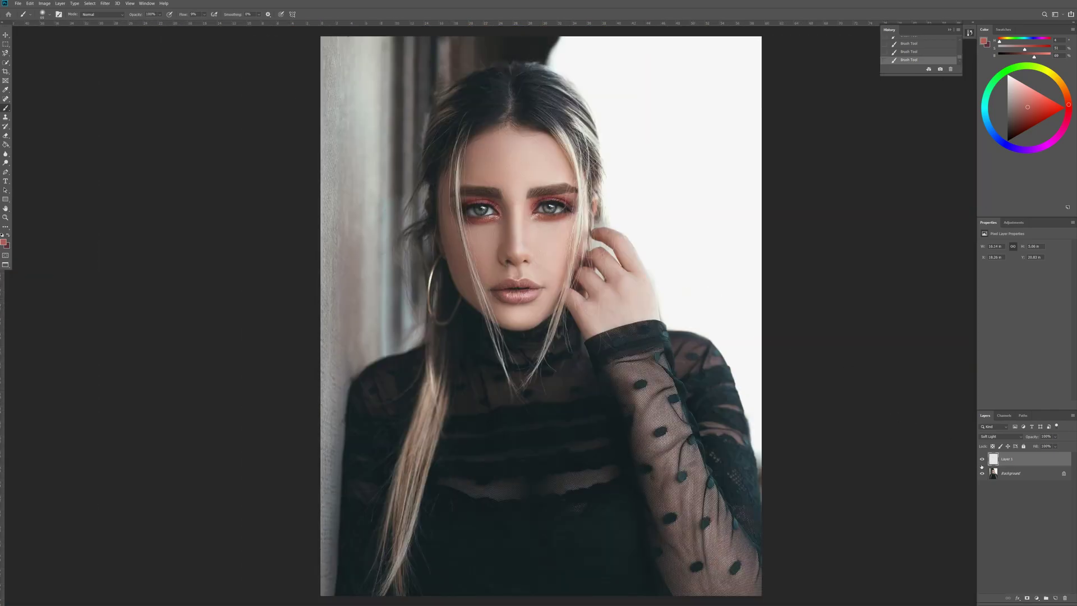
{"action": "left_click", "coordinate": [983, 459]}
{"action": "left_click", "coordinate": [982, 459]}
Replace the dark maroon with pure white and make it the foreground color
{"action": "key", "text": "ctrl+plus"}
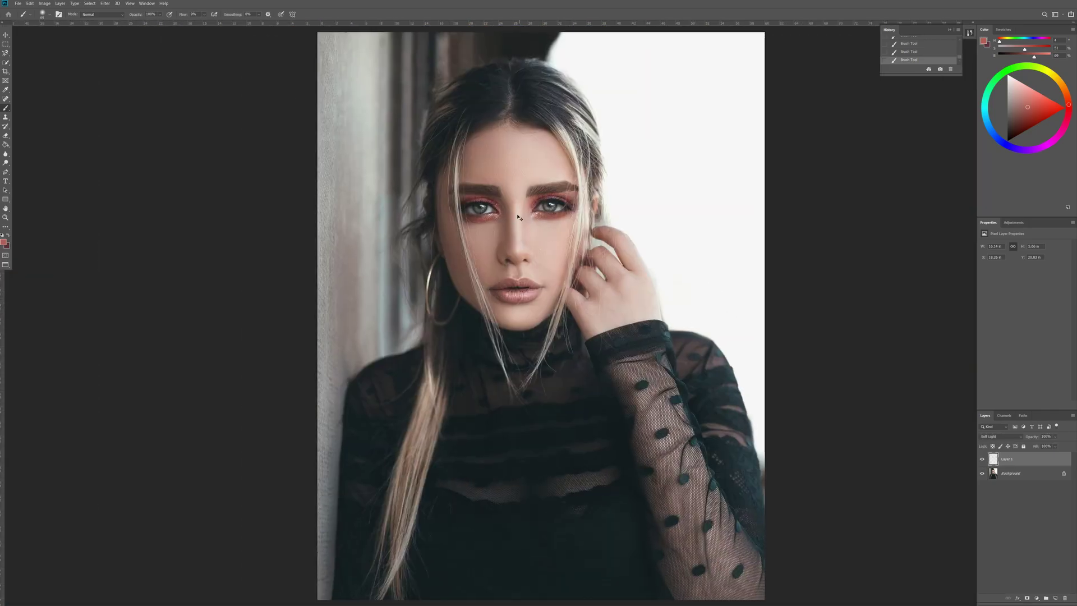
{"action": "key", "text": "ctrl+plus"}
{"action": "scroll", "coordinate": [501, 219], "scroll_direction": "up", "scroll_amount": 6}
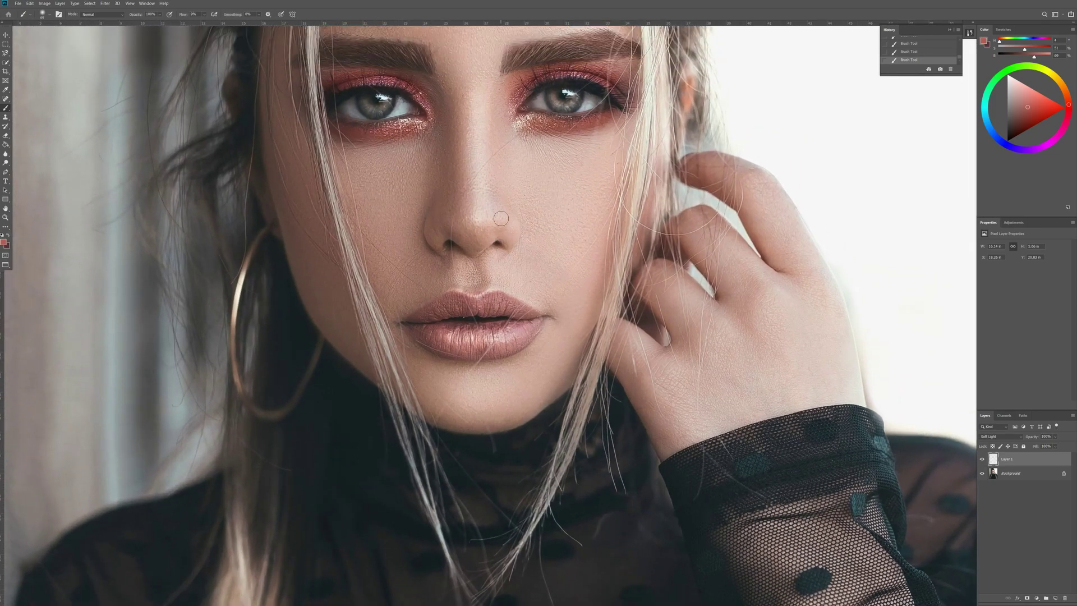
{"action": "scroll", "coordinate": [501, 219], "scroll_direction": "up", "scroll_amount": 3}
{"action": "scroll", "coordinate": [501, 219], "scroll_direction": "down", "scroll_amount": 2}
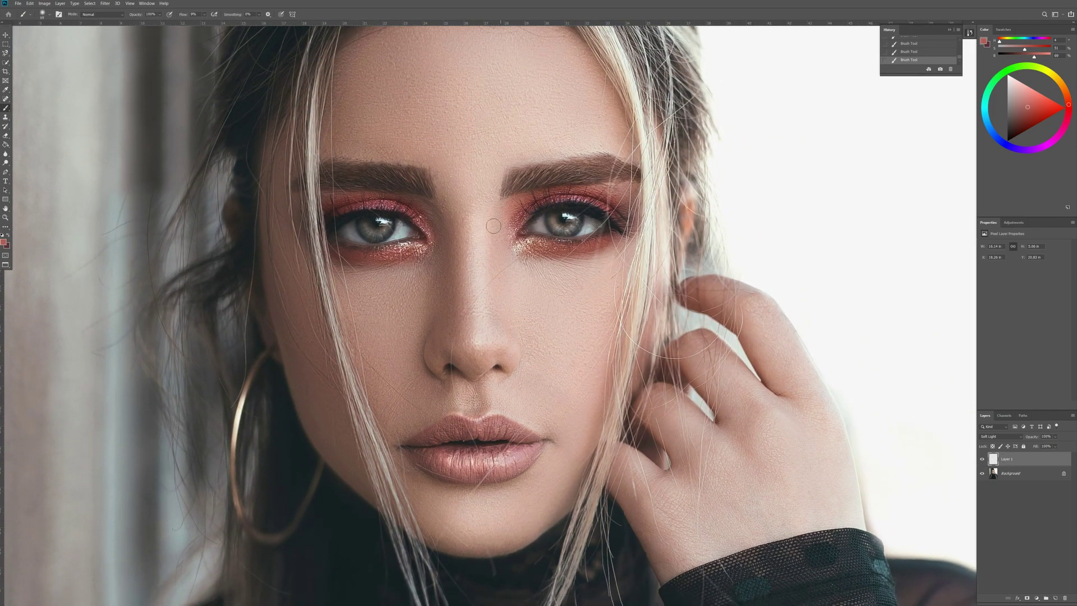
{"action": "left_click", "coordinate": [9, 235]}
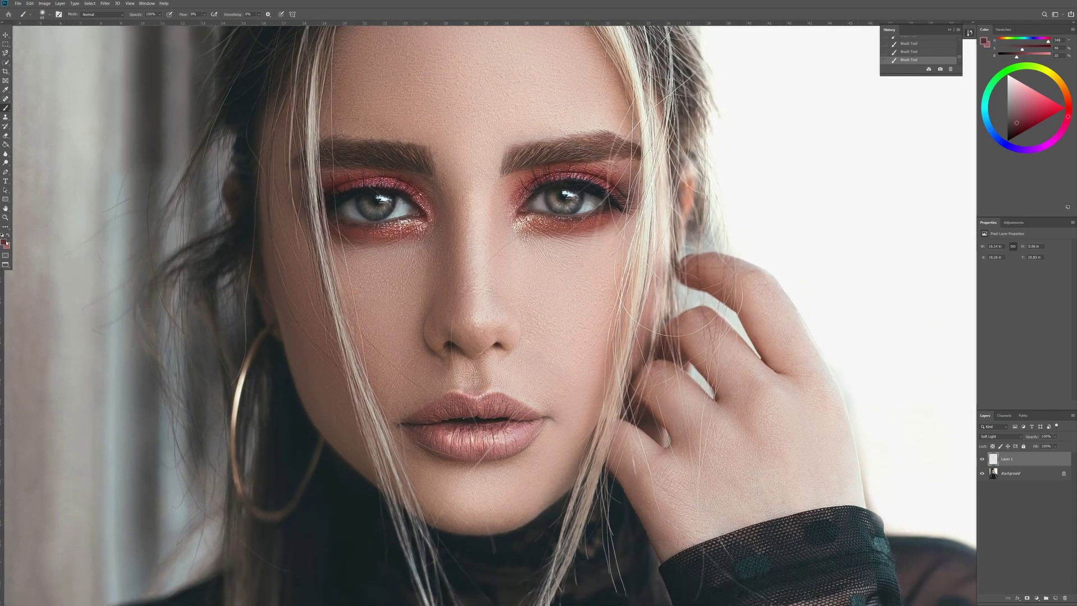
{"action": "left_click", "coordinate": [5, 242]}
{"action": "left_click", "coordinate": [856, 285]}
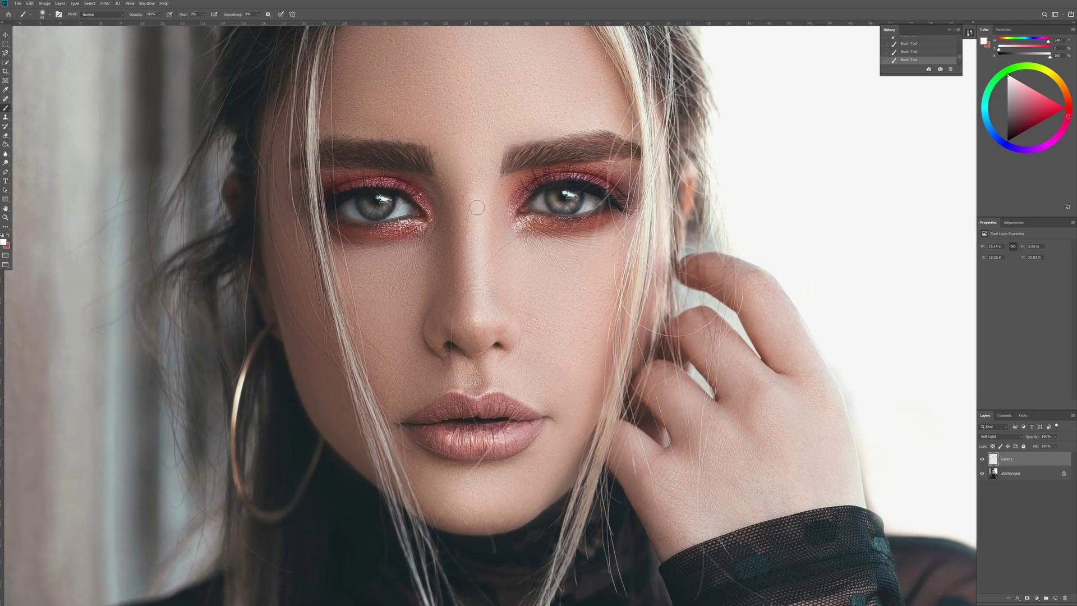
Brush white highlights along the nose bridge, under both eyes and on the cheek
{"action": "left_click_drag", "start_coordinate": [478, 195], "coordinate": [478, 299]}
{"action": "left_click_drag", "start_coordinate": [476, 207], "coordinate": [477, 306]}
{"action": "left_click_drag", "start_coordinate": [525, 245], "coordinate": [600, 237]}
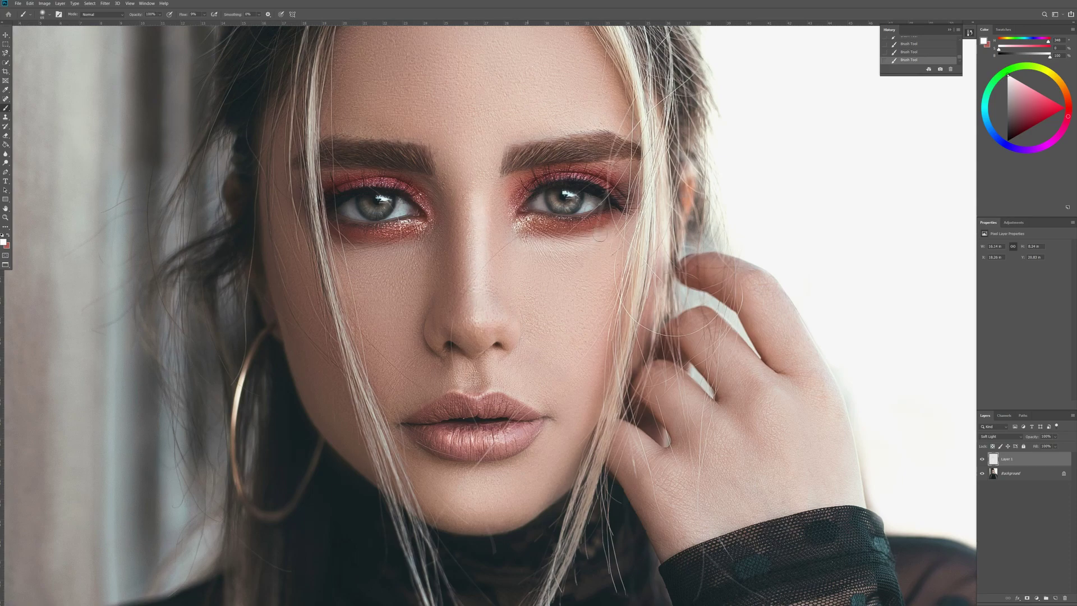
{"action": "left_click_drag", "start_coordinate": [414, 242], "coordinate": [316, 246]}
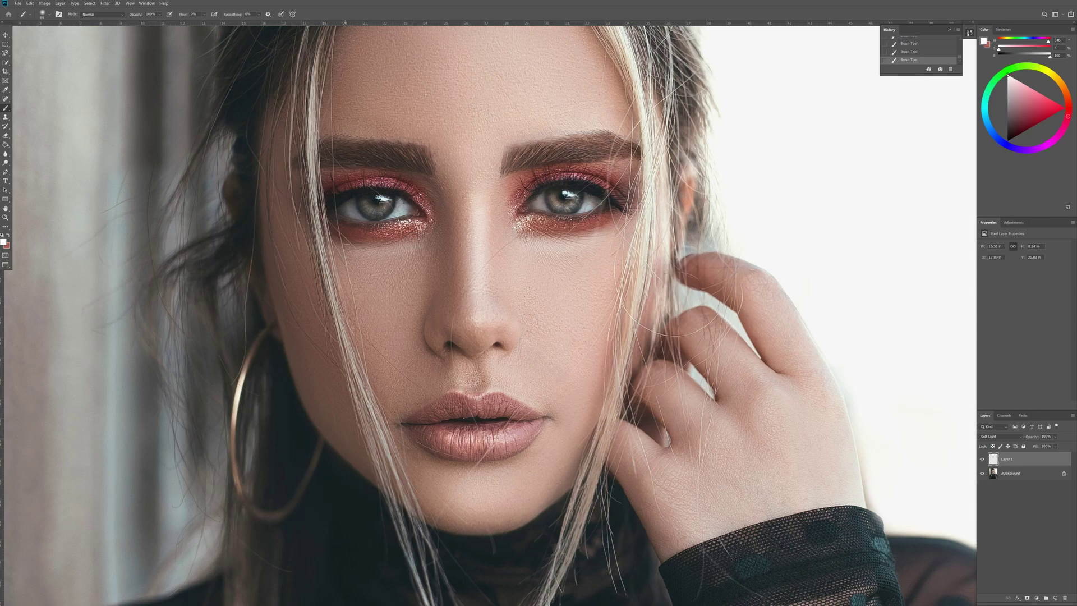
{"action": "left_click_drag", "start_coordinate": [471, 213], "coordinate": [479, 308]}
{"action": "left_click_drag", "start_coordinate": [343, 306], "coordinate": [360, 332]}
Compare the whole portrait with the makeup layer hidden and shown
{"action": "key", "text": "ctrl+0"}
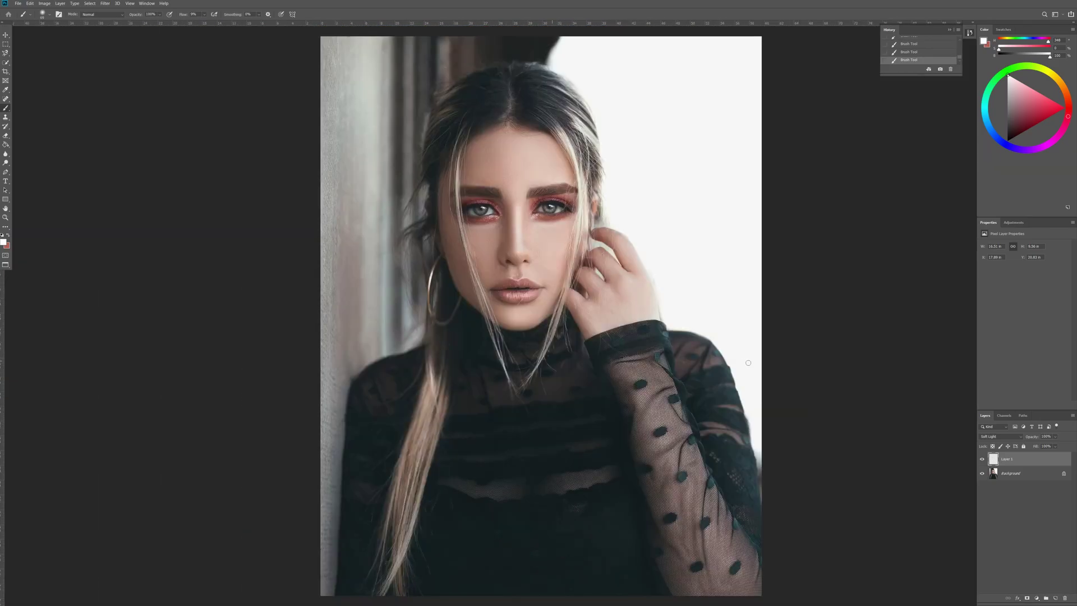
{"action": "left_click", "coordinate": [982, 459]}
{"action": "left_click", "coordinate": [982, 459]}
{"action": "left_click", "coordinate": [983, 459]}
{"action": "left_click", "coordinate": [982, 459]}
Try different opacity levels on Layer 1 to vary the makeup's strength
{"action": "key", "text": "ctrl+plus"}
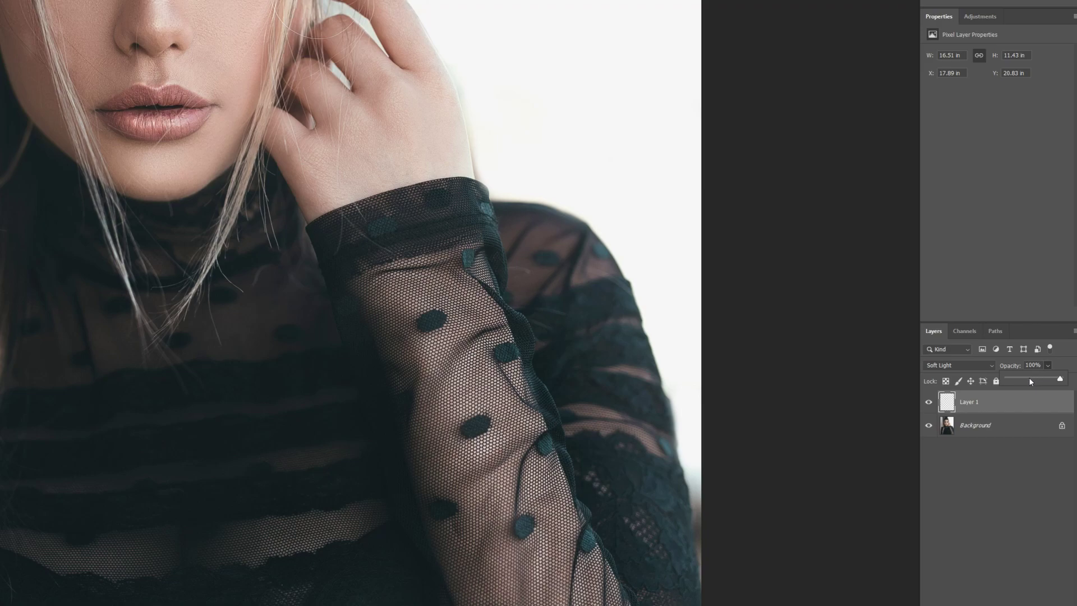
{"action": "mouse_move", "coordinate": [1041, 376]}
{"action": "left_mouse_down"}
{"action": "mouse_move", "coordinate": [1020, 381]}
{"action": "mouse_move", "coordinate": [1031, 383]}
{"action": "left_mouse_up"}
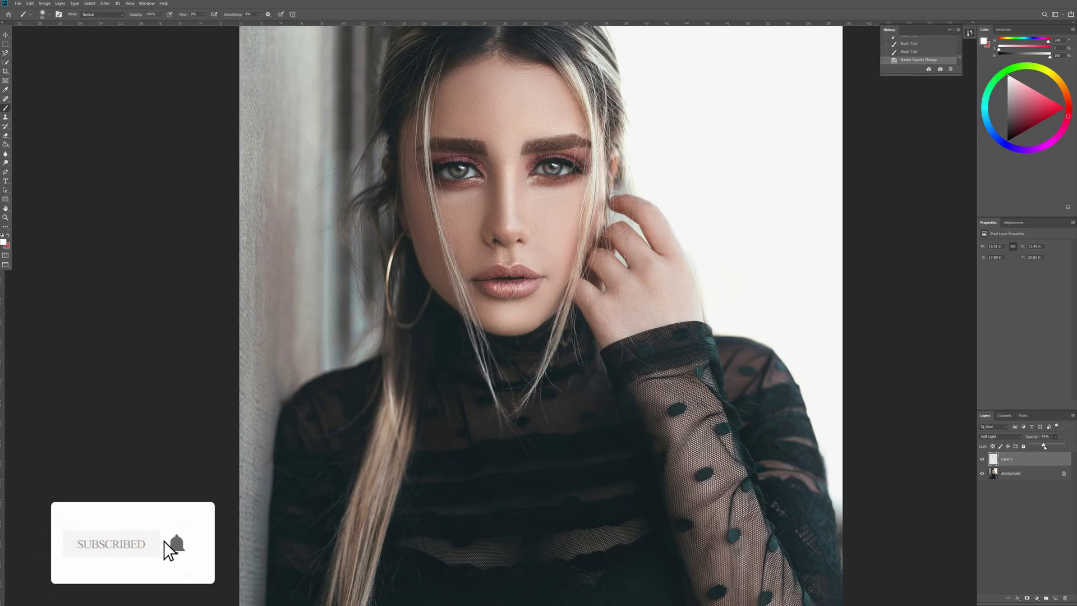
{"action": "left_click_drag", "start_coordinate": [1045, 447], "coordinate": [1058, 446]}
Delete the red makeup layer and add a new empty layer above the Background
{"action": "key", "text": "Delete"}
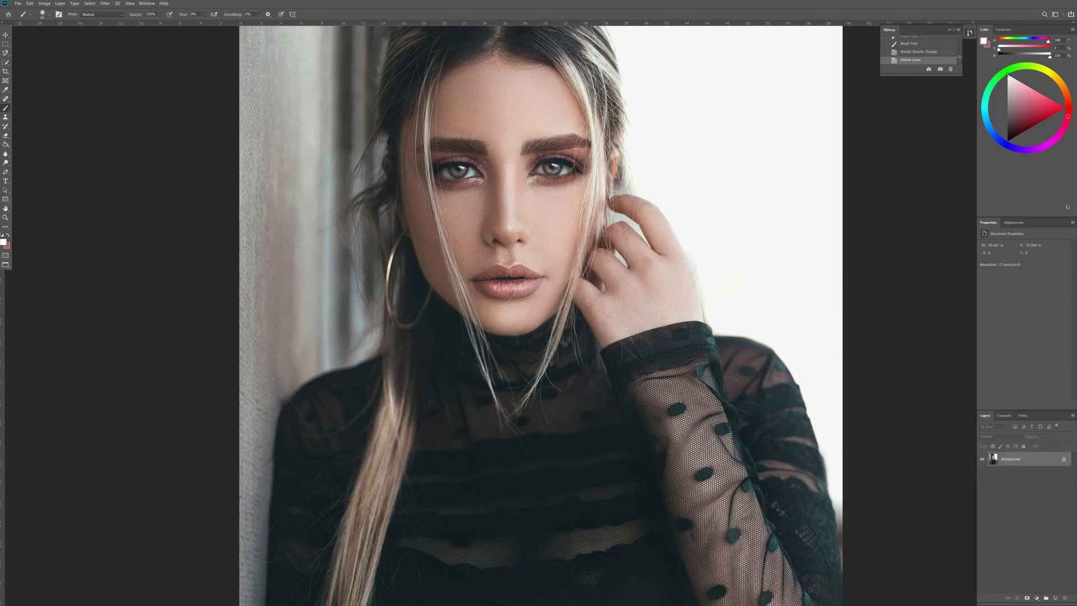
{"action": "left_click", "coordinate": [1055, 598]}
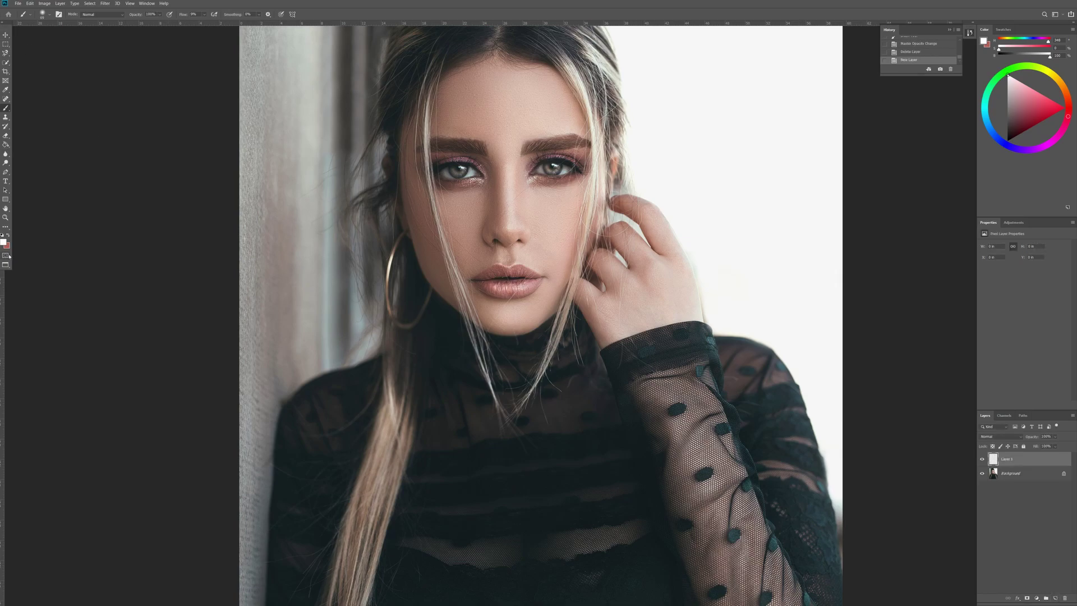
Set the foreground color to dark green (#256e12)
{"action": "left_click", "coordinate": [8, 235]}
{"action": "left_click", "coordinate": [3, 242]}
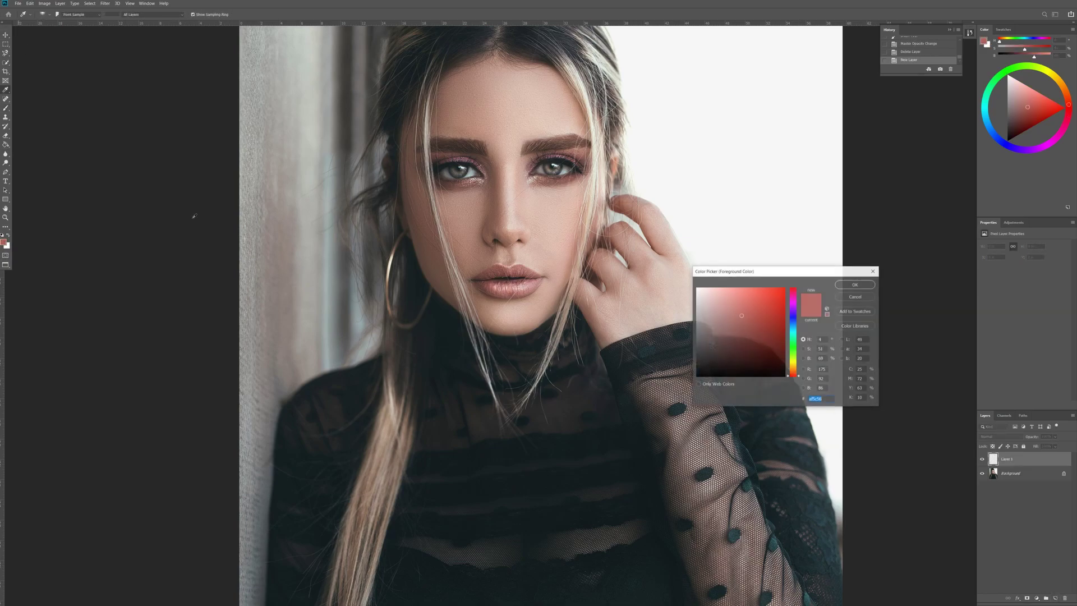
{"action": "left_click", "coordinate": [794, 339]}
{"action": "left_click_drag", "start_coordinate": [793, 339], "coordinate": [793, 348]}
{"action": "left_click", "coordinate": [771, 339]}
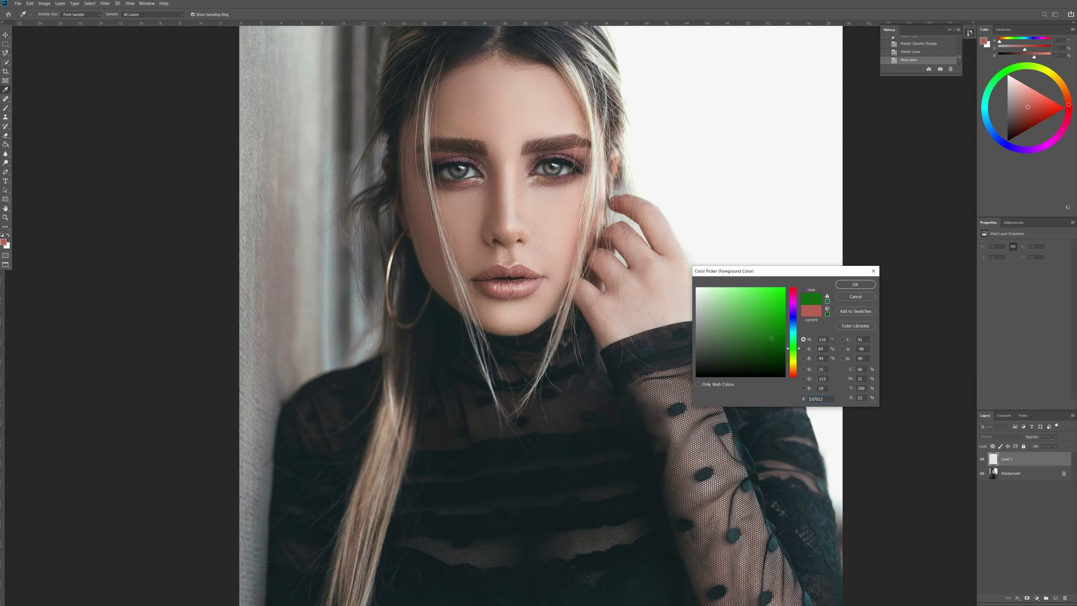
{"action": "left_click", "coordinate": [792, 351]}
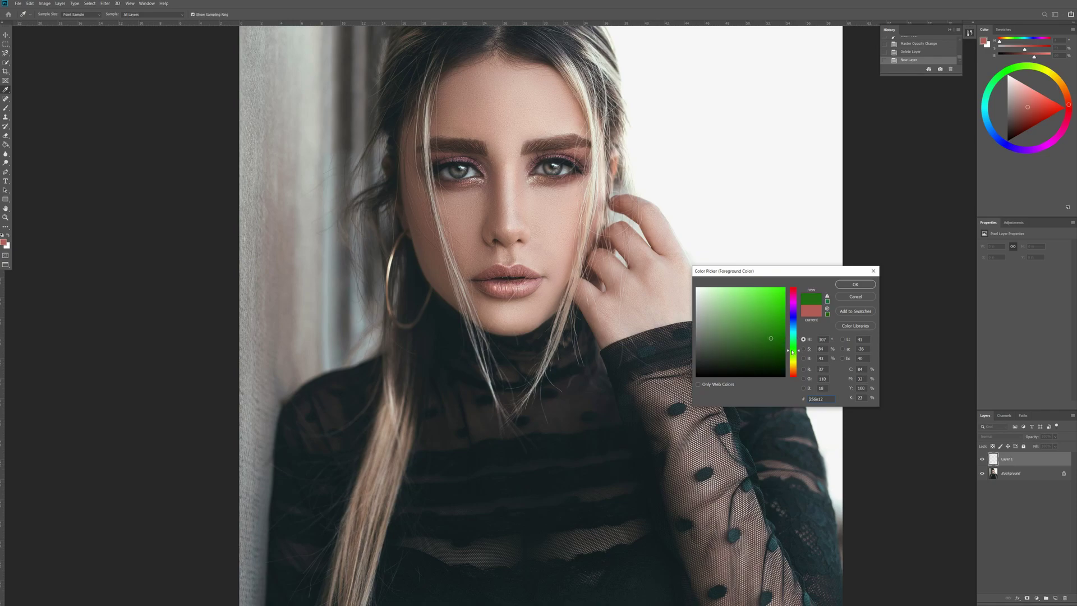
{"action": "left_click", "coordinate": [855, 284]}
Brush green eyeshadow over both upper eyelids and around the inner eye corners on Layer 1
{"action": "key", "text": "b"}
{"action": "key", "text": "ctrl+plus"}
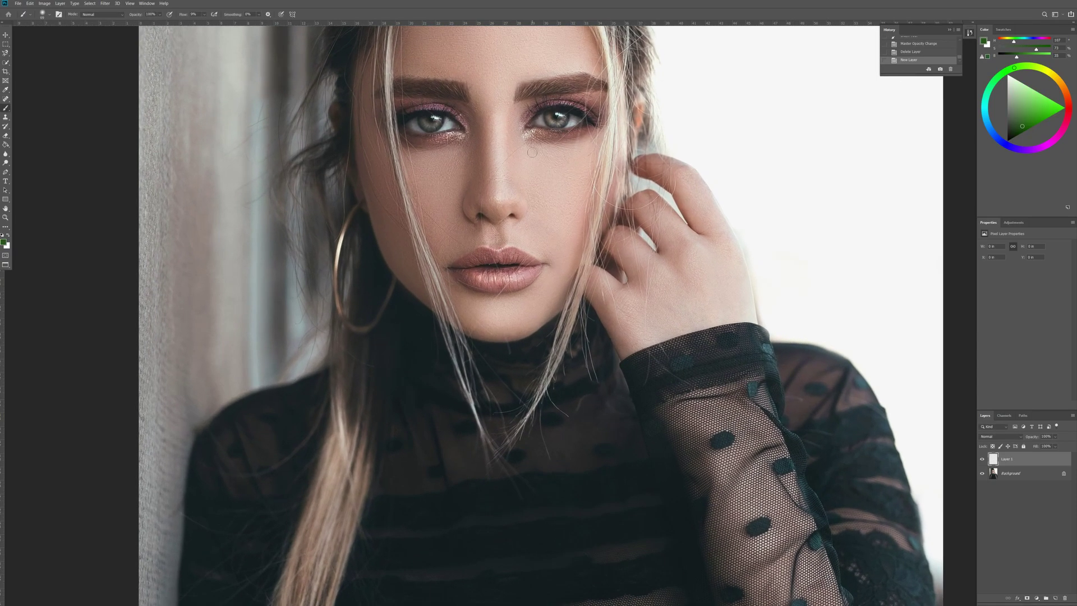
{"action": "key", "text": "ctrl+plus"}
{"action": "key", "text": "ctrl+plus"}
{"action": "scroll", "coordinate": [547, 160], "scroll_direction": "up", "scroll_amount": 4}
{"action": "key", "text": "ctrl+minus"}
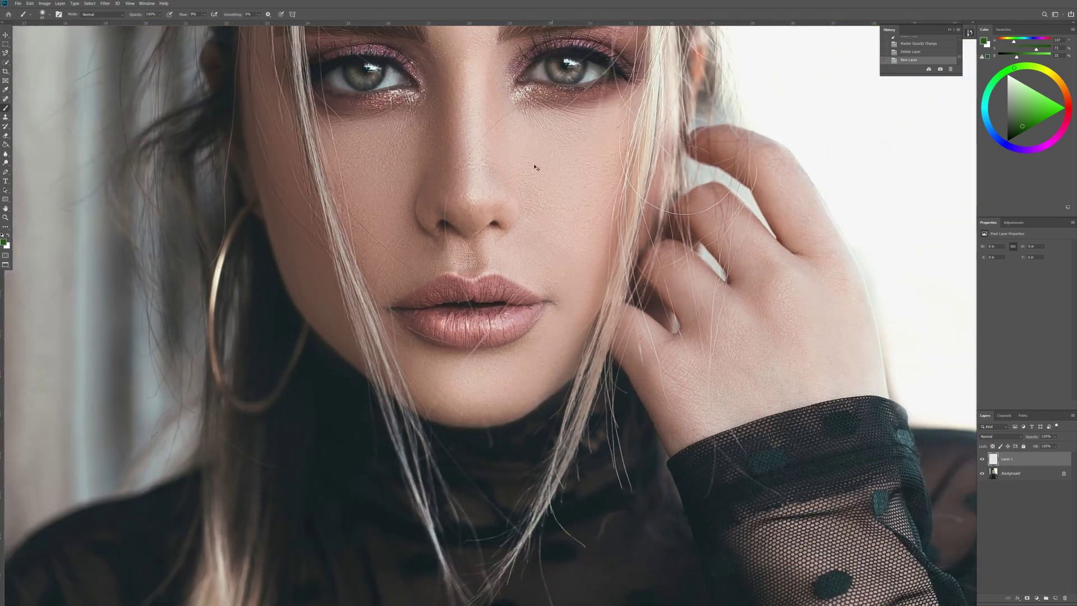
{"action": "scroll", "coordinate": [536, 168], "scroll_direction": "down", "scroll_amount": 2}
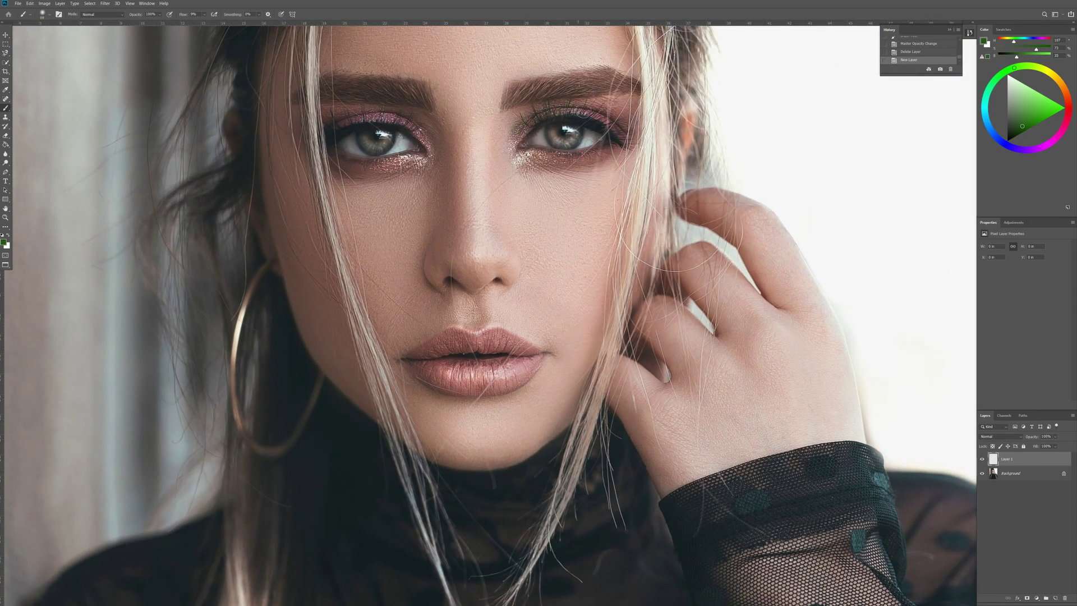
{"action": "mouse_move", "coordinate": [517, 126]}
{"action": "left_mouse_down"}
{"action": "mouse_move", "coordinate": [538, 110]}
{"action": "mouse_move", "coordinate": [617, 118]}
{"action": "mouse_move", "coordinate": [595, 101]}
{"action": "mouse_move", "coordinate": [557, 106]}
{"action": "mouse_move", "coordinate": [614, 106]}
{"action": "mouse_move", "coordinate": [512, 119]}
{"action": "mouse_move", "coordinate": [581, 101]}
{"action": "mouse_move", "coordinate": [611, 106]}
{"action": "mouse_move", "coordinate": [562, 105]}
{"action": "mouse_move", "coordinate": [525, 120]}
{"action": "left_mouse_up"}
{"action": "left_click_drag", "start_coordinate": [401, 113], "coordinate": [339, 119]}
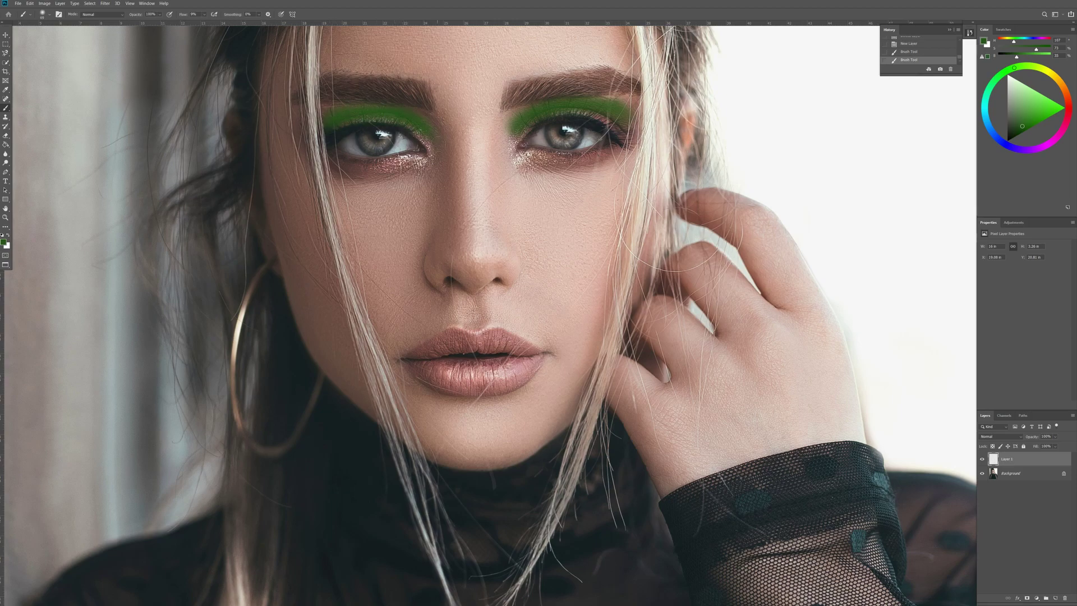
{"action": "left_click_drag", "start_coordinate": [354, 108], "coordinate": [329, 115]}
{"action": "left_click_drag", "start_coordinate": [430, 146], "coordinate": [432, 162]}
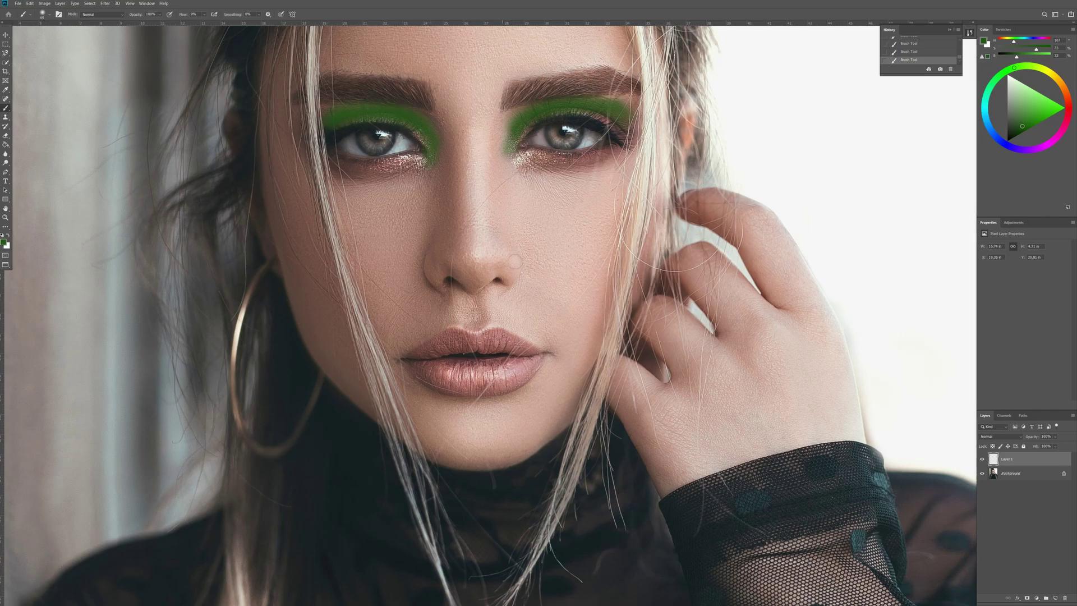
Change the blending mode of the green makeup layer to Soft Light
{"action": "key", "text": "ctrl+0"}
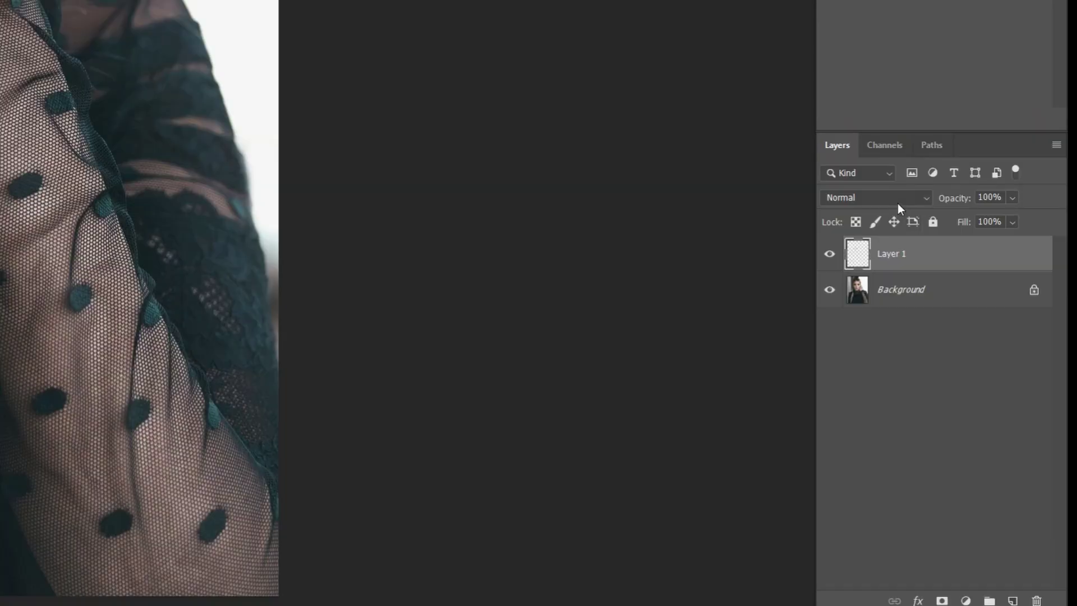
{"action": "left_click", "coordinate": [1010, 439]}
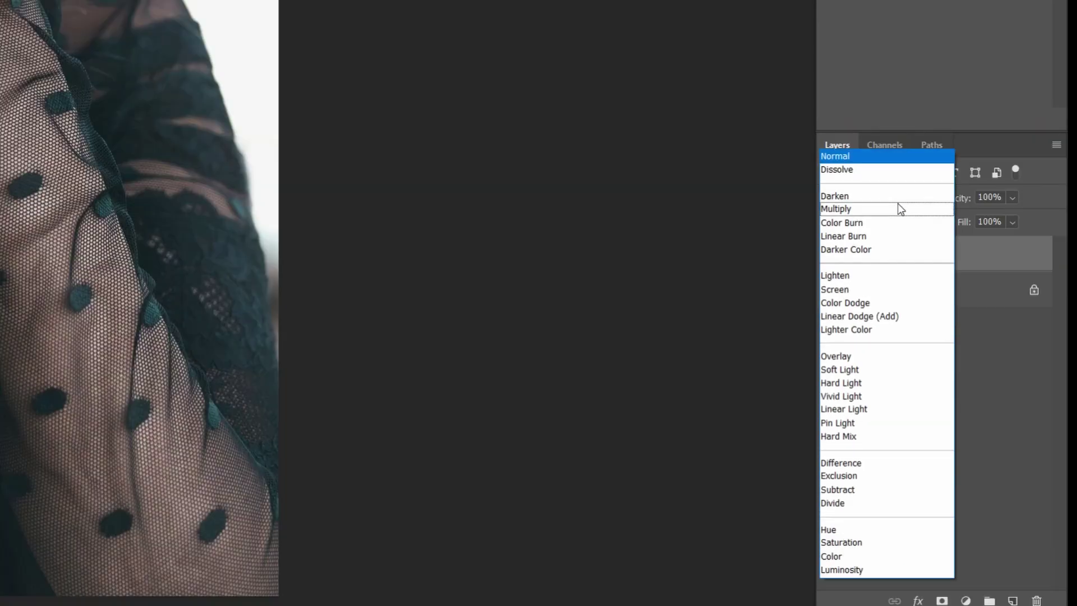
{"action": "left_click", "coordinate": [855, 373]}
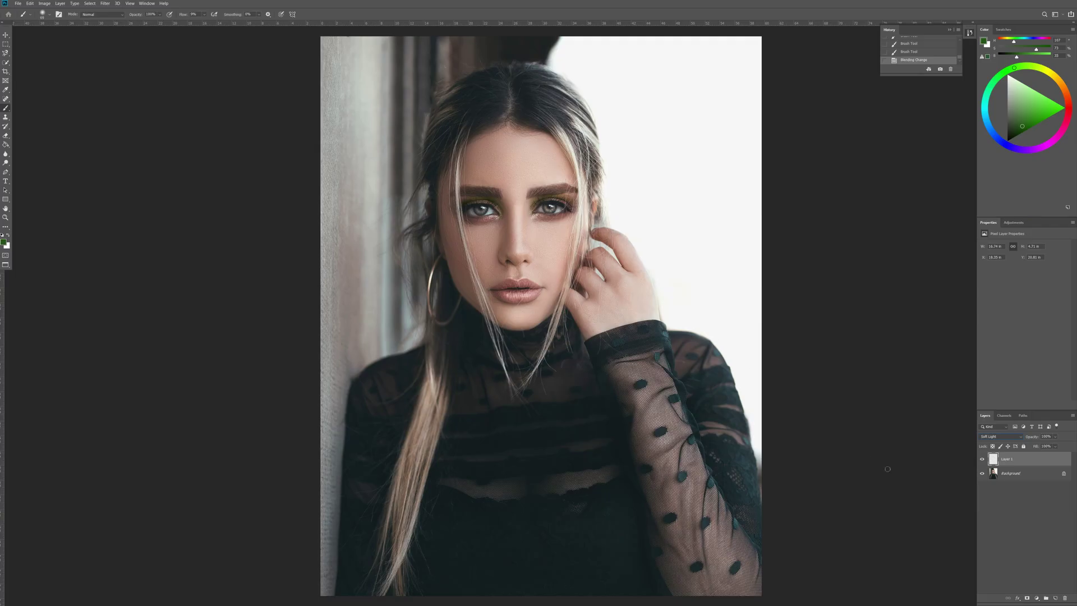
Compare the portrait with the green eyeshadow layer hidden and shown
{"action": "left_click", "coordinate": [982, 459]}
{"action": "left_click", "coordinate": [983, 459]}
{"action": "left_click", "coordinate": [982, 460]}
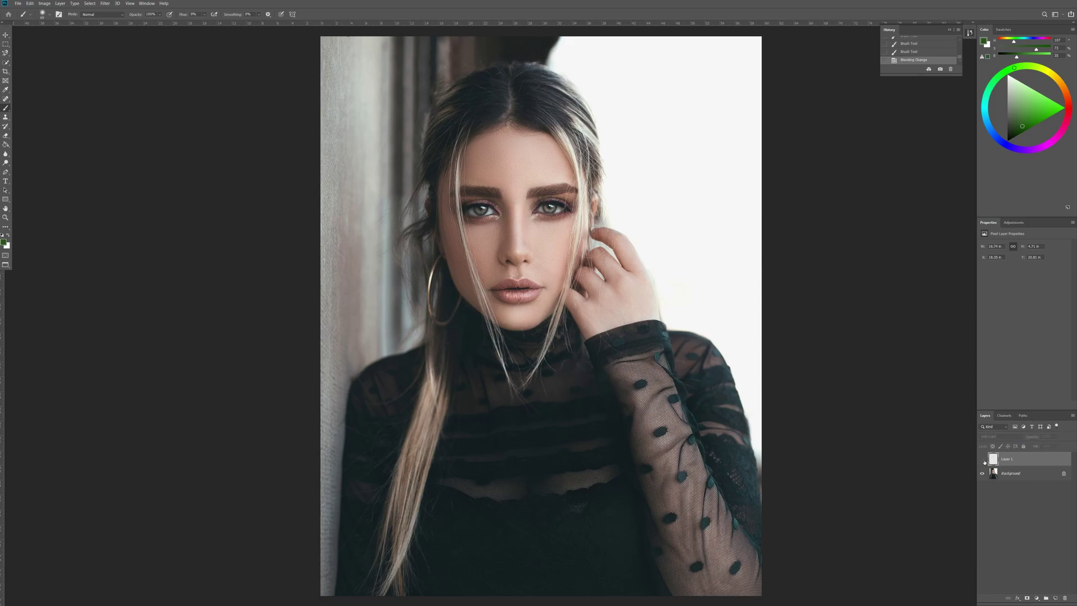
{"action": "left_click", "coordinate": [982, 459]}
Extend the green eyeshadow around the inner corners and beneath both eyes with the Brush tool
{"action": "key", "text": "ctrl+plus"}
{"action": "key", "text": "ctrl+plus"}
{"action": "key", "text": "ctrl+minus"}
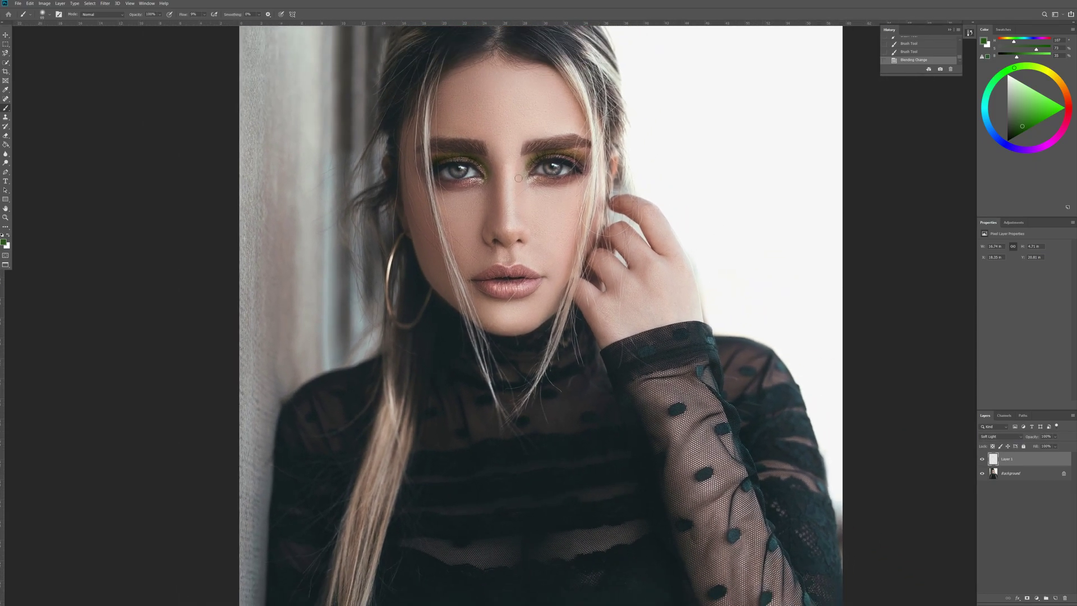
{"action": "key", "text": "ctrl+plus"}
{"action": "scroll", "coordinate": [528, 177], "scroll_direction": "up", "scroll_amount": 2}
{"action": "key", "text": "ctrl+plus"}
{"action": "scroll", "coordinate": [525, 174], "scroll_direction": "up", "scroll_amount": 1}
{"action": "key", "text": "ctrl+minus"}
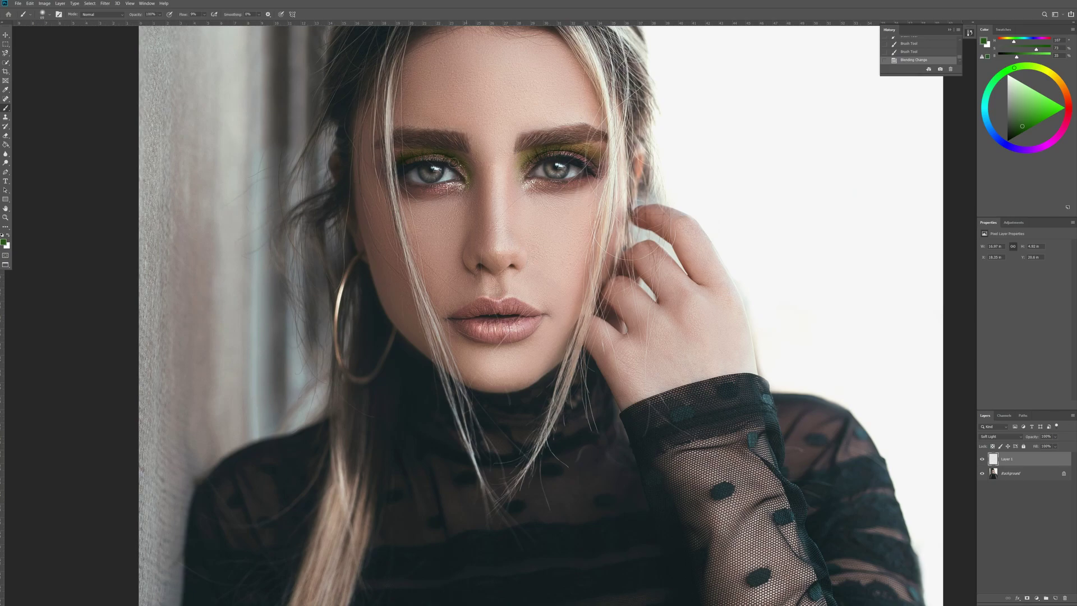
{"action": "left_click_drag", "start_coordinate": [454, 162], "coordinate": [465, 173]}
{"action": "mouse_move", "coordinate": [462, 166]}
{"action": "left_mouse_down"}
{"action": "mouse_move", "coordinate": [404, 155]}
{"action": "mouse_move", "coordinate": [455, 157]}
{"action": "left_mouse_up"}
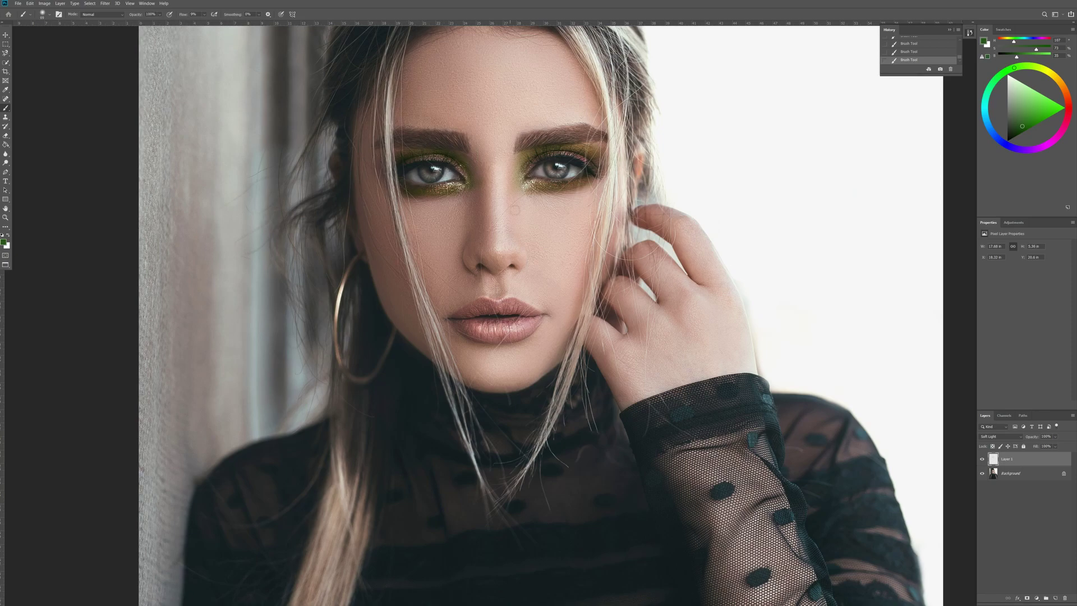
Toggle Layer 1's visibility to compare the finished green eye makeup with the original portrait
{"action": "key", "text": "ctrl+0"}
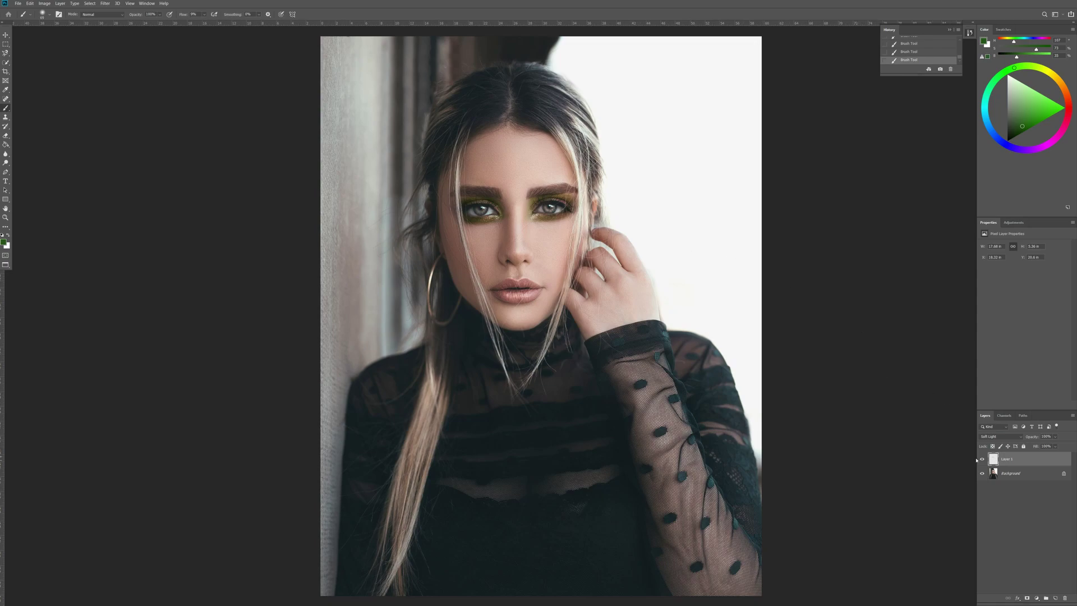
{"action": "left_click", "coordinate": [983, 460]}
{"action": "left_click", "coordinate": [982, 460]}
{"action": "left_click", "coordinate": [983, 460]}
Brush white highlights along the nose bridge, under the eye, on the cheek and on the chin
{"action": "key", "text": "ctrl+plus"}
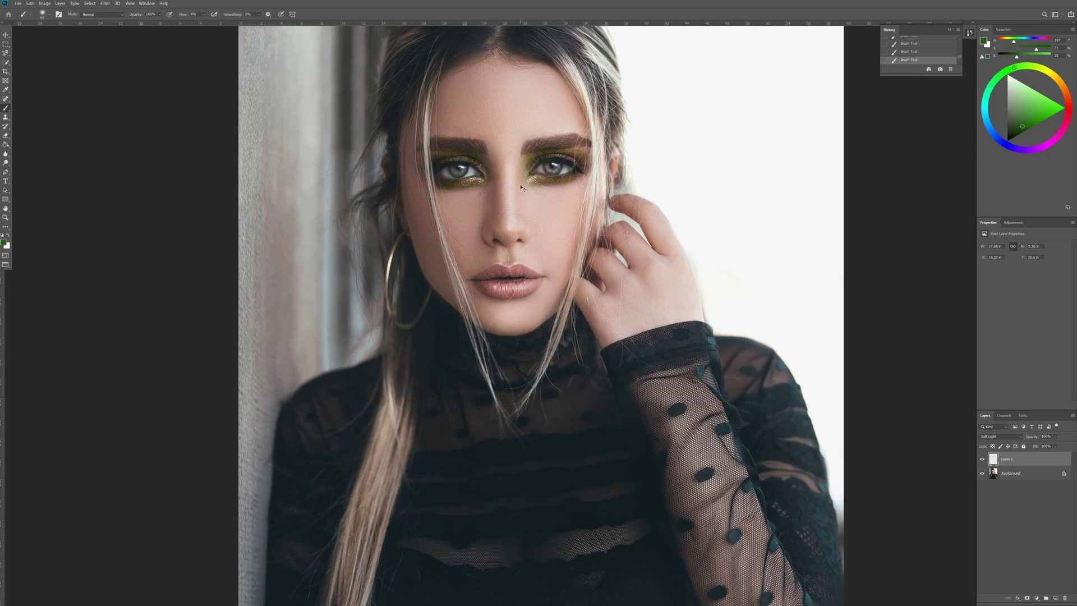
{"action": "scroll", "coordinate": [494, 189], "scroll_direction": "up", "scroll_amount": 2}
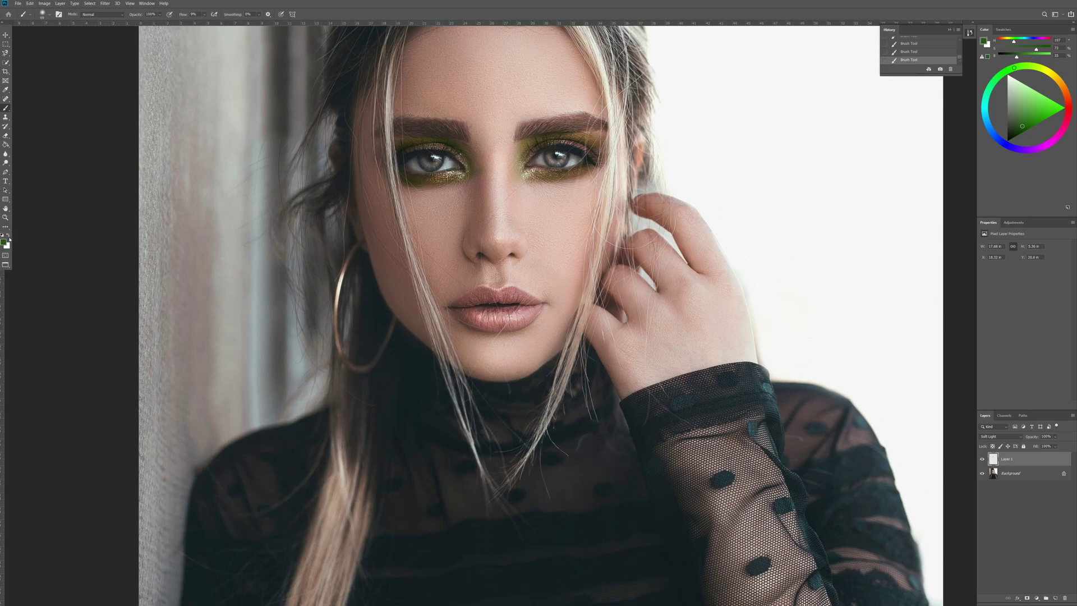
{"action": "left_click", "coordinate": [8, 234]}
{"action": "mouse_move", "coordinate": [496, 184]}
{"action": "left_mouse_down"}
{"action": "mouse_move", "coordinate": [502, 154]}
{"action": "mouse_move", "coordinate": [503, 173]}
{"action": "left_mouse_up"}
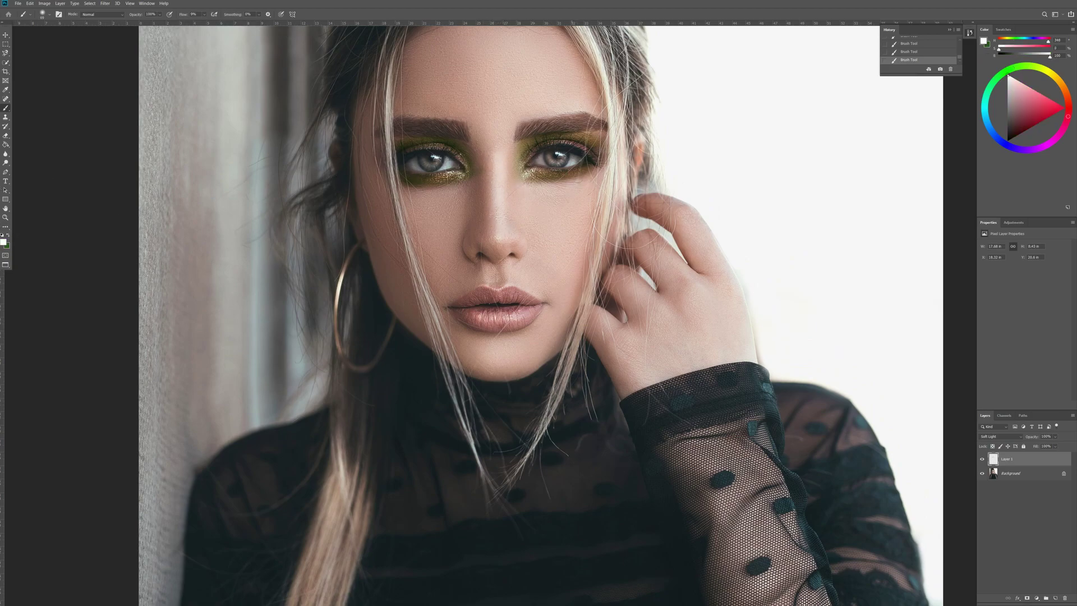
{"action": "mouse_move", "coordinate": [441, 192]}
{"action": "left_mouse_down"}
{"action": "mouse_move", "coordinate": [404, 196]}
{"action": "mouse_move", "coordinate": [432, 190]}
{"action": "left_mouse_up"}
{"action": "left_click_drag", "start_coordinate": [496, 362], "coordinate": [482, 362]}
{"action": "left_click_drag", "start_coordinate": [495, 176], "coordinate": [494, 194]}
{"action": "left_click_drag", "start_coordinate": [459, 249], "coordinate": [459, 277]}
{"action": "scroll", "coordinate": [540, 314], "scroll_direction": "up", "scroll_amount": 1}
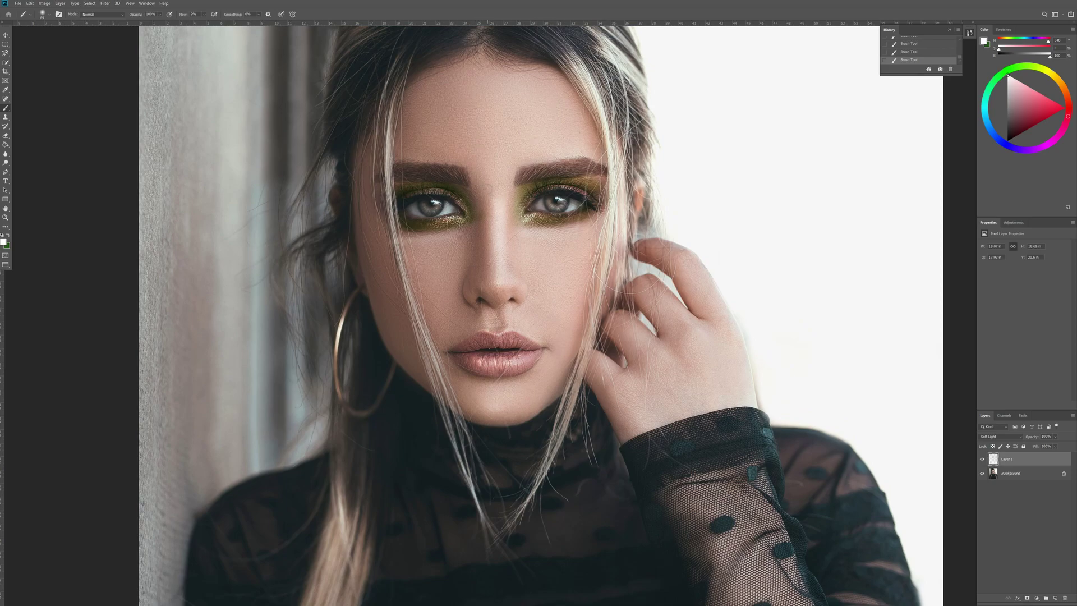
Flatten the image to merge the makeup layer into the Background
{"action": "key", "text": "ctrl+0"}
{"action": "key", "text": "ctrl+plus"}
{"action": "key", "text": "ctrl+minus"}
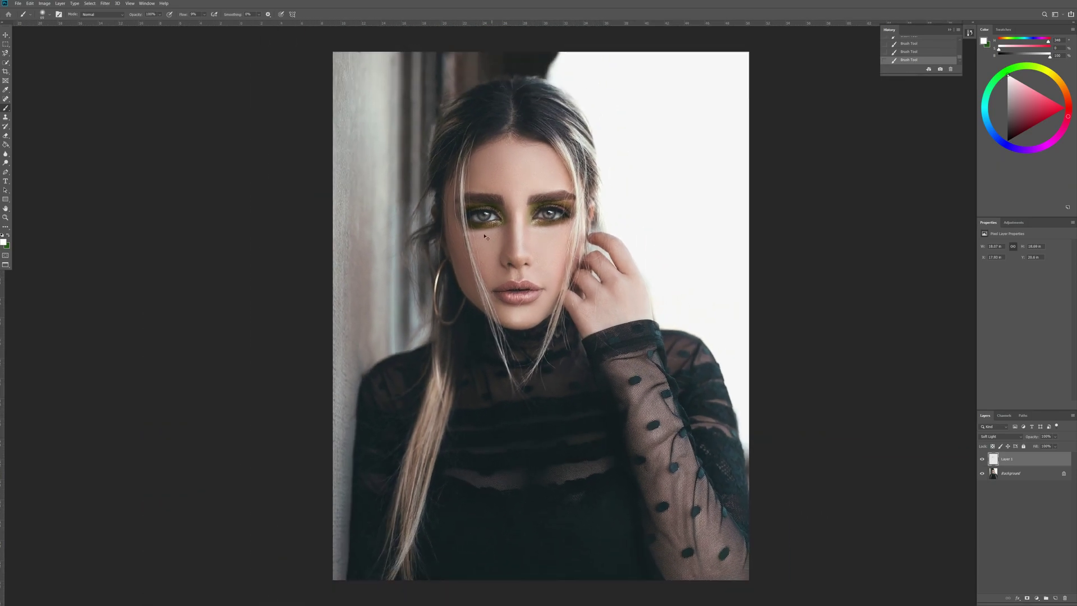
{"action": "scroll", "coordinate": [486, 237], "scroll_direction": "down", "scroll_amount": 1}
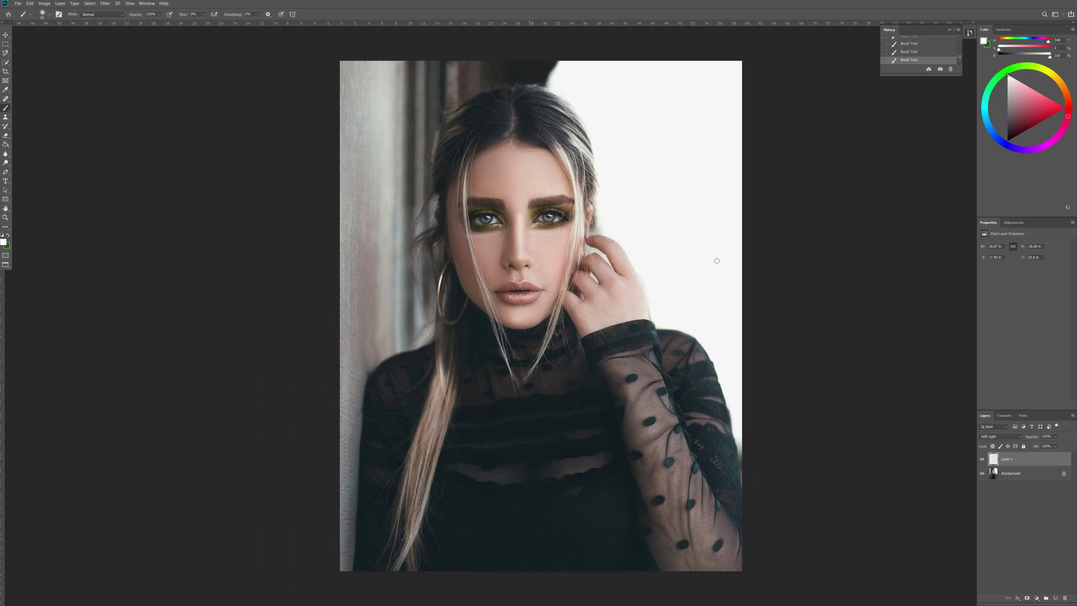
{"action": "right_click", "coordinate": [1010, 474]}
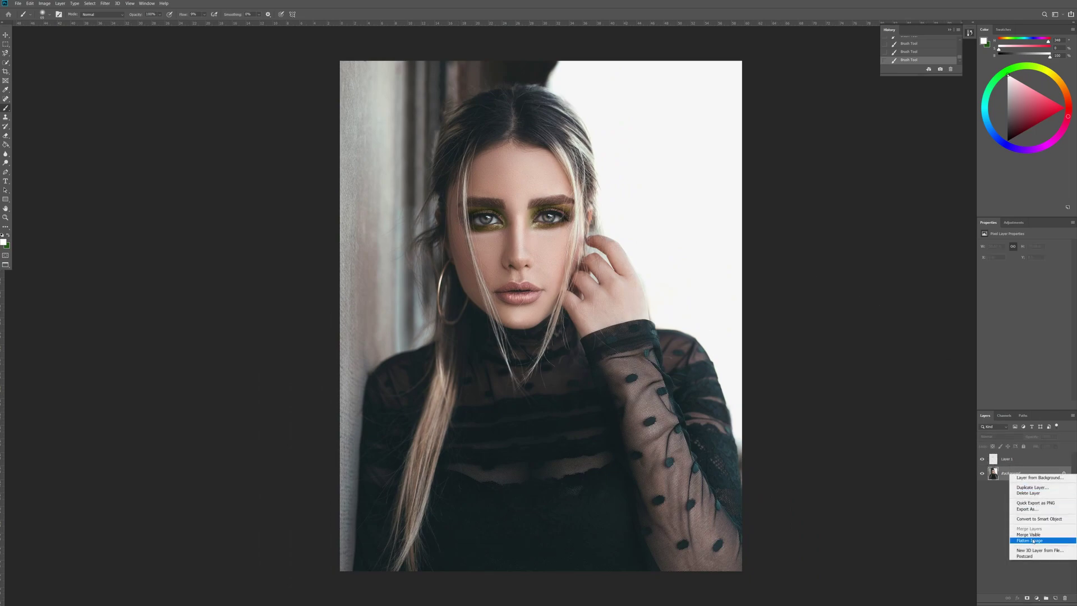
{"action": "left_click", "coordinate": [1042, 540]}
Apply the second travel preset from the User Presets with the Camera Raw Filter
{"action": "key", "text": "shift+ctrl+a"}
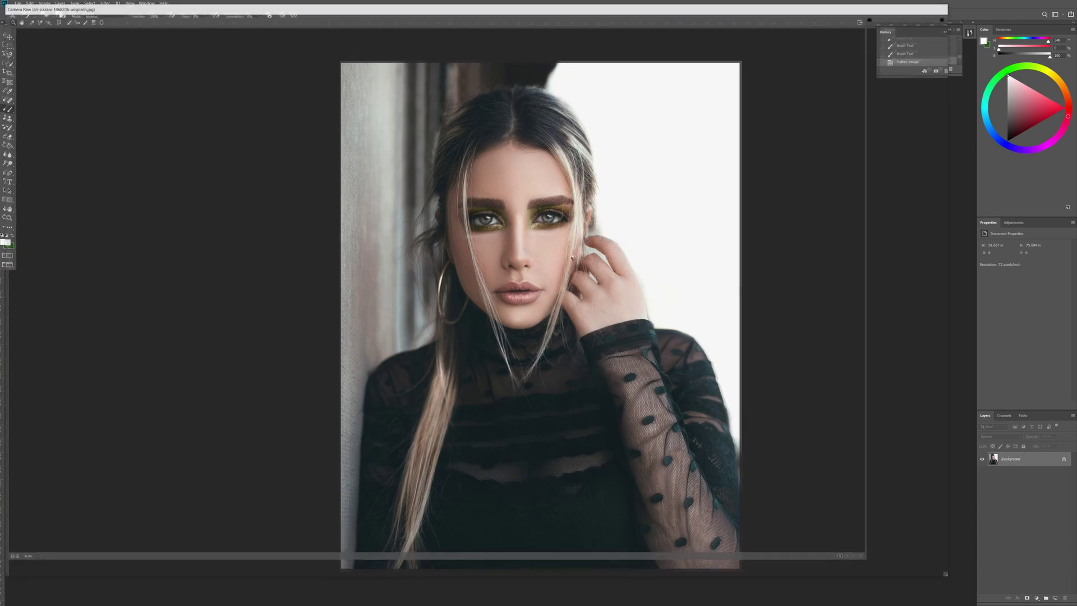
{"action": "left_click", "coordinate": [923, 65]}
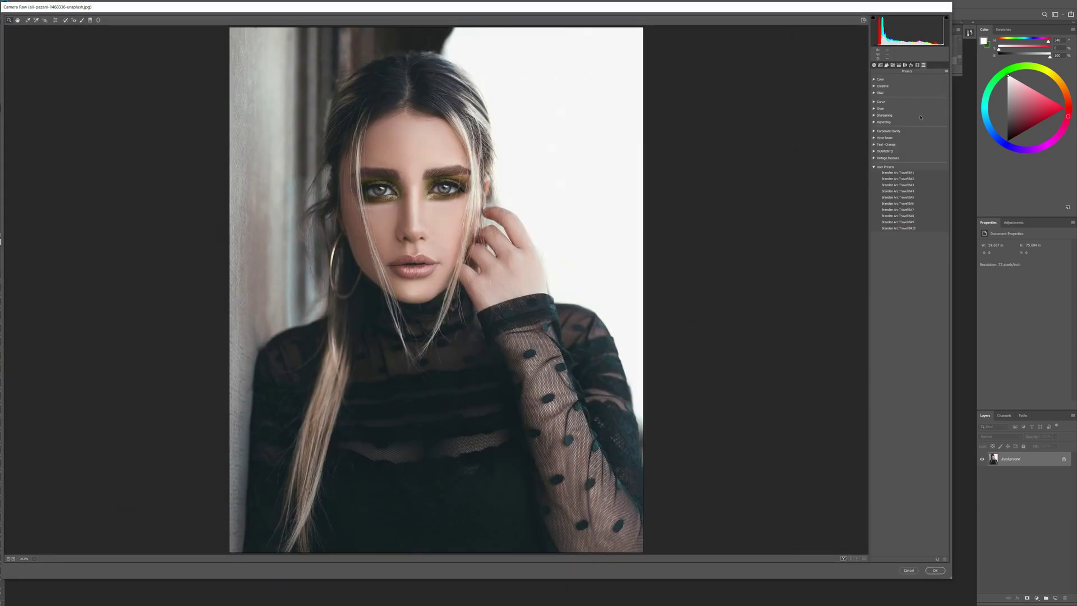
{"action": "left_click", "coordinate": [926, 180]}
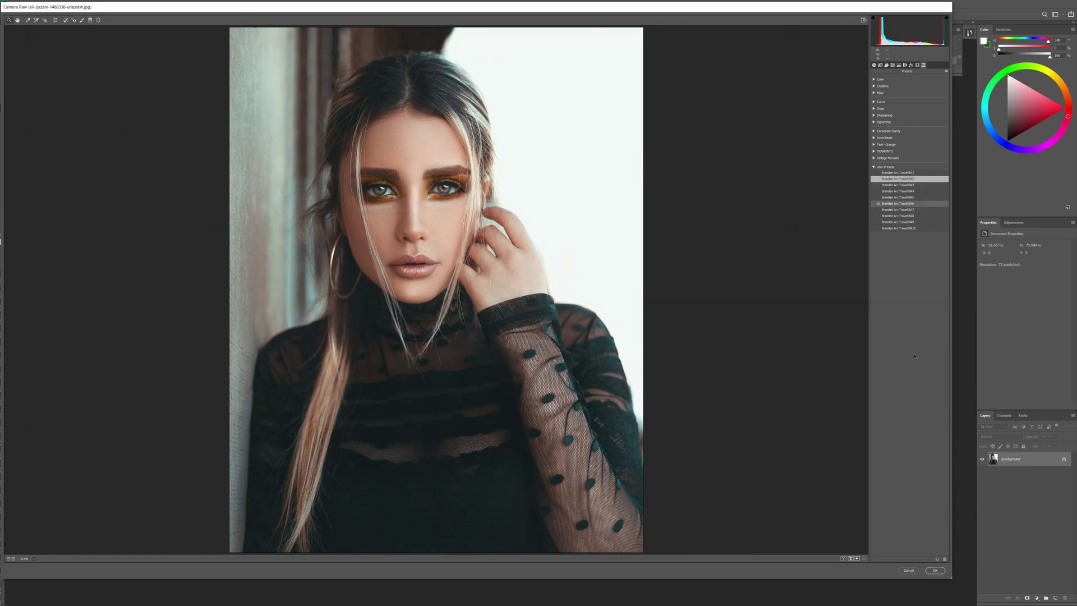
{"action": "left_click", "coordinate": [934, 569]}
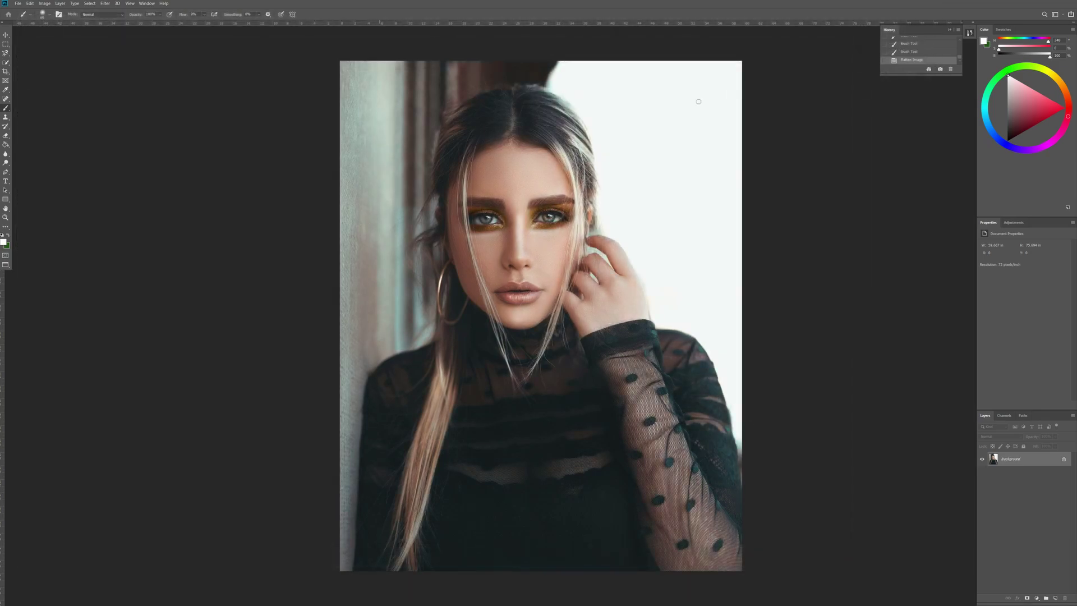
Compare the original portrait with the final Camera Raw Filter result using the document history
{"action": "scroll", "coordinate": [921, 59], "scroll_direction": "up", "scroll_amount": 2}
{"action": "left_click_drag", "start_coordinate": [958, 47], "coordinate": [959, 39]}
{"action": "left_click", "coordinate": [941, 42]}
{"action": "scroll", "coordinate": [916, 55], "scroll_direction": "down", "scroll_amount": 8}
{"action": "scroll", "coordinate": [915, 67], "scroll_direction": "down", "scroll_amount": 1}
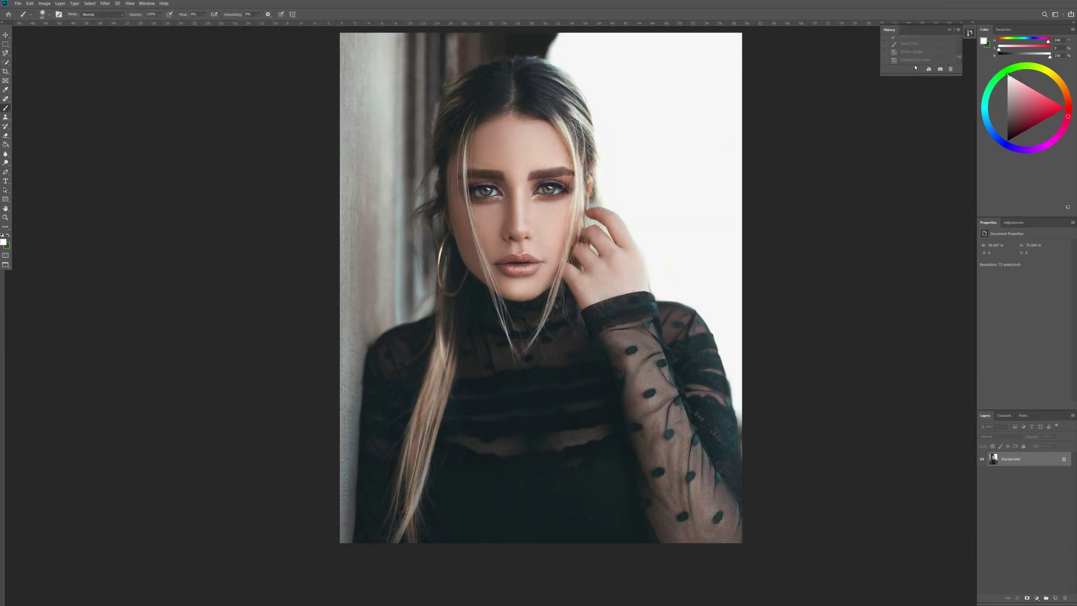
{"action": "left_click", "coordinate": [914, 60]}
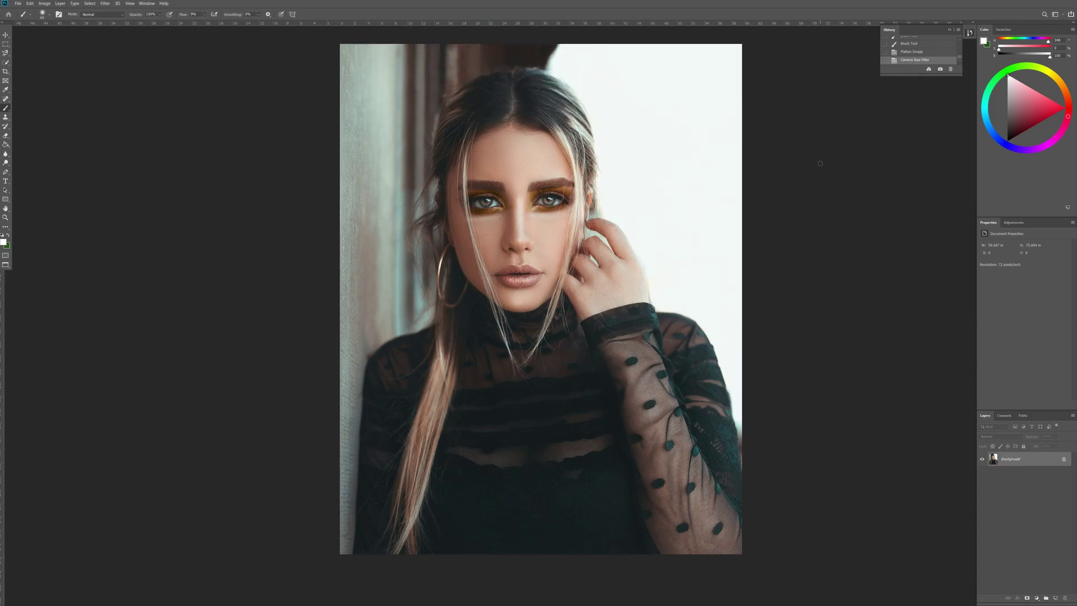
{"action": "key", "text": "ctrl+0"}
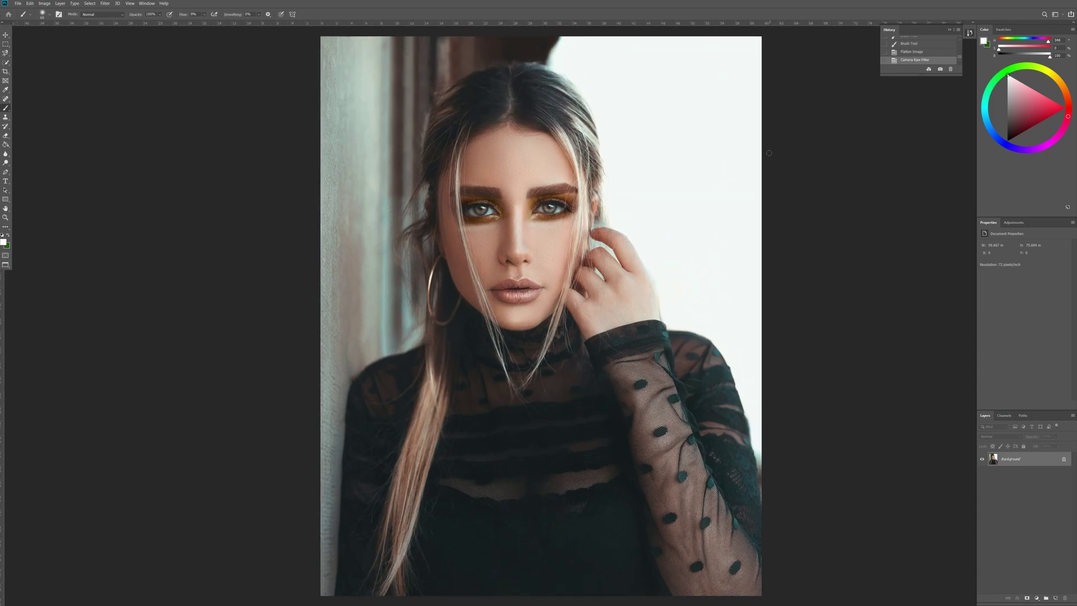